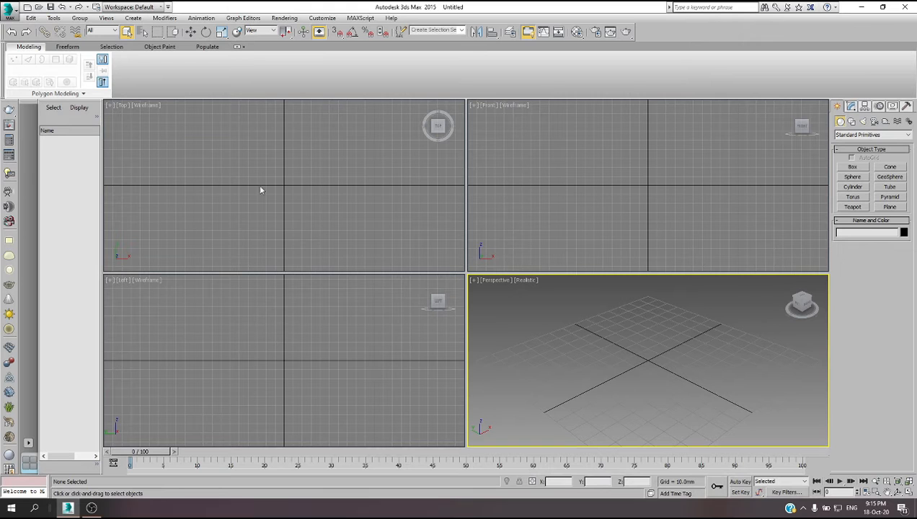
pyautogui.click(31, 18)
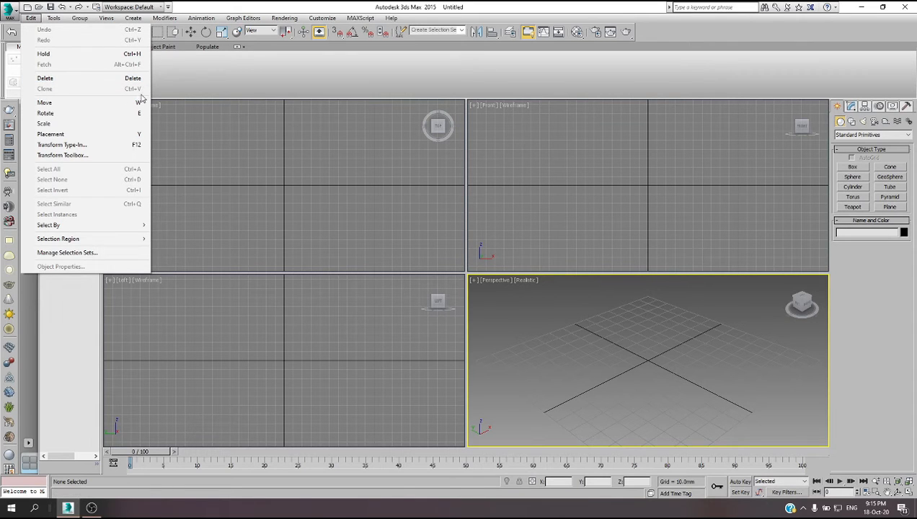
pyautogui.click(241, 161)
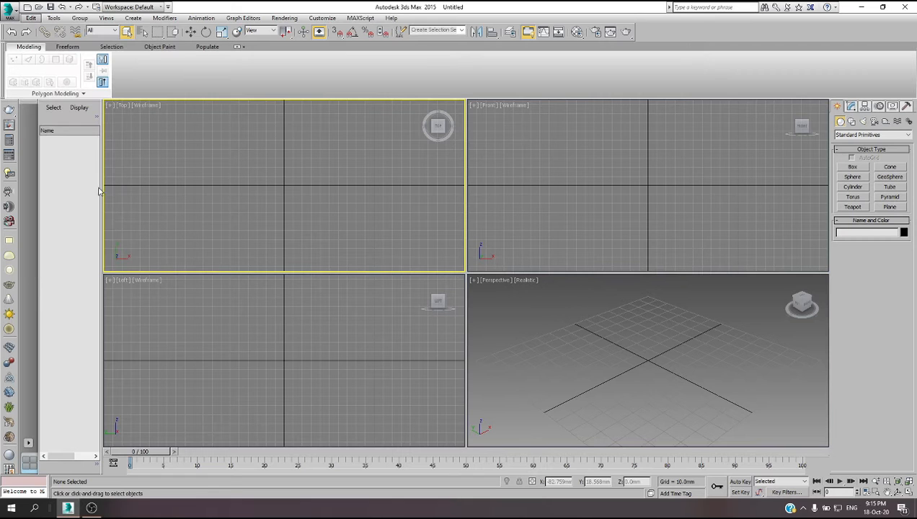
# Create a teapot primitive with a radius of about 22.5 mm near the grid centre in Perspective and maximize that viewport.
pyautogui.click(853, 207)
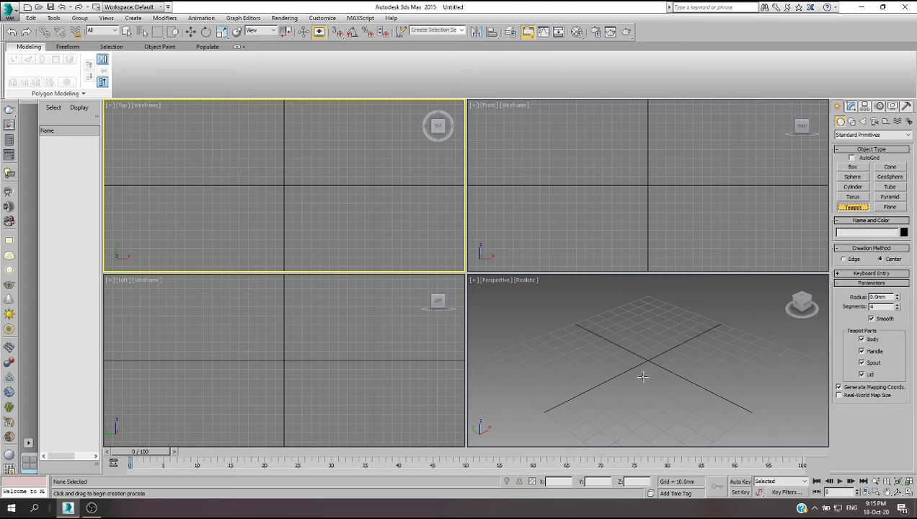
pyautogui.moveTo(643, 375); pyautogui.dragTo(632, 401)
pyautogui.rightClick(697, 397)
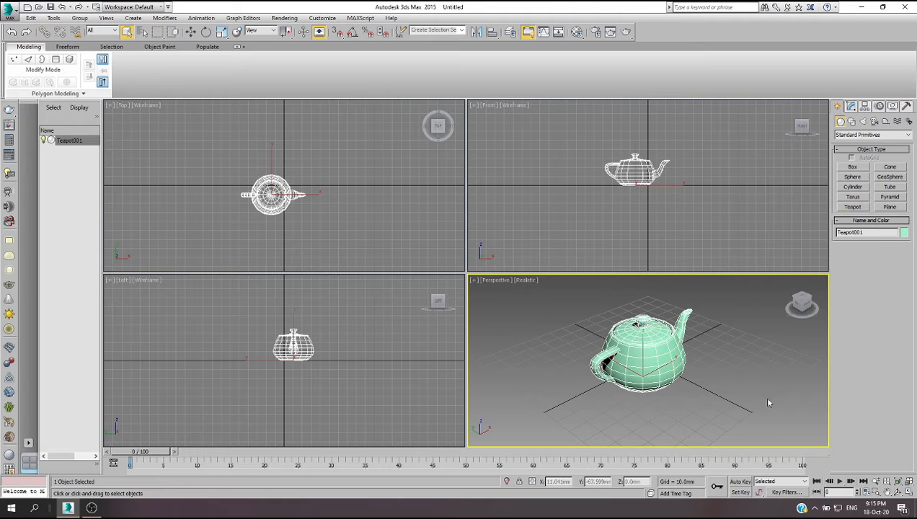
pyautogui.click(909, 491)
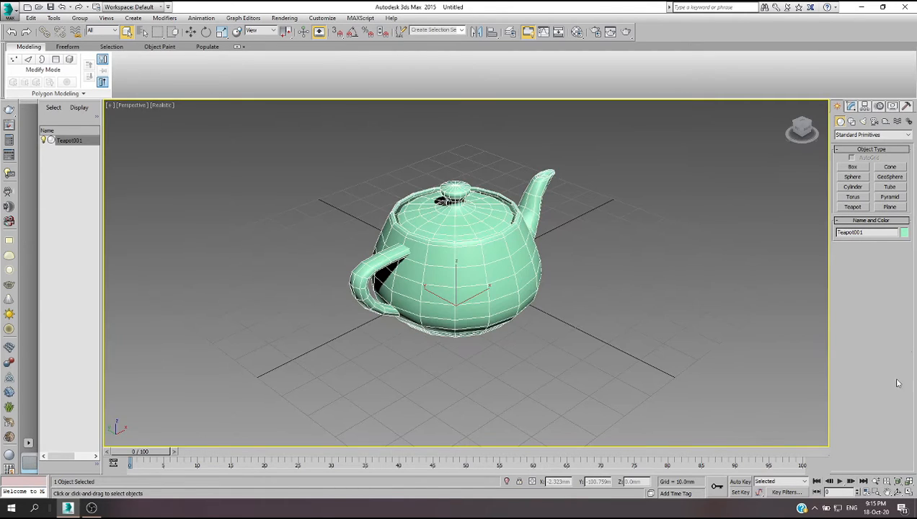
# Increase the teapot's radius to about 30.5 mm.
pyautogui.click(851, 106)
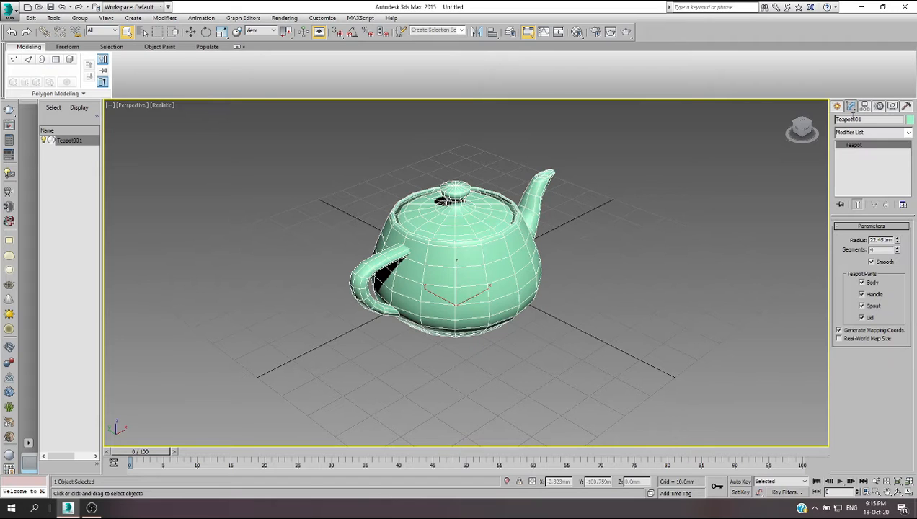
pyautogui.click(574, 232)
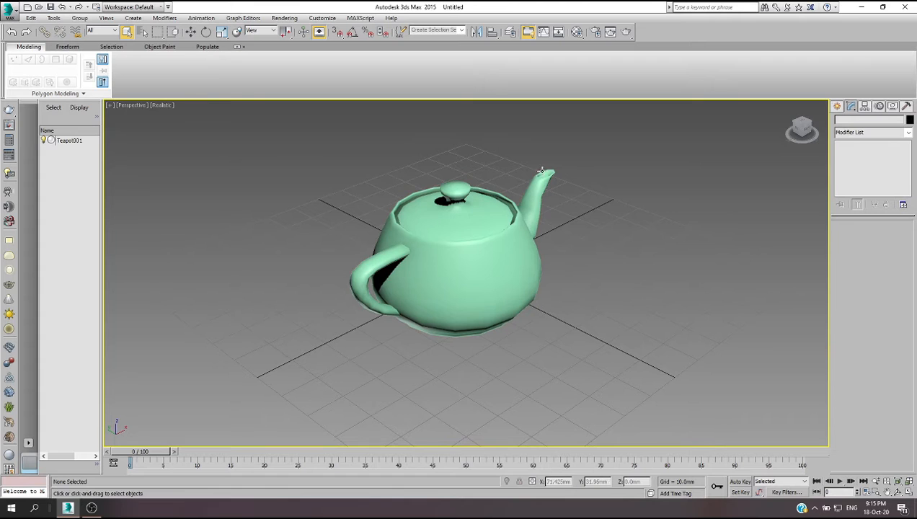
pyautogui.click(477, 268)
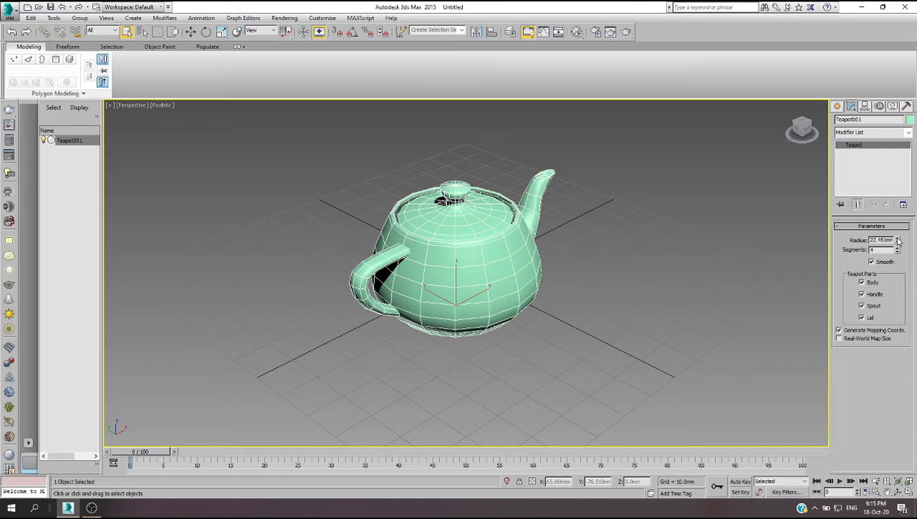
pyautogui.moveTo(898, 241); pyautogui.dragTo(898, 207)
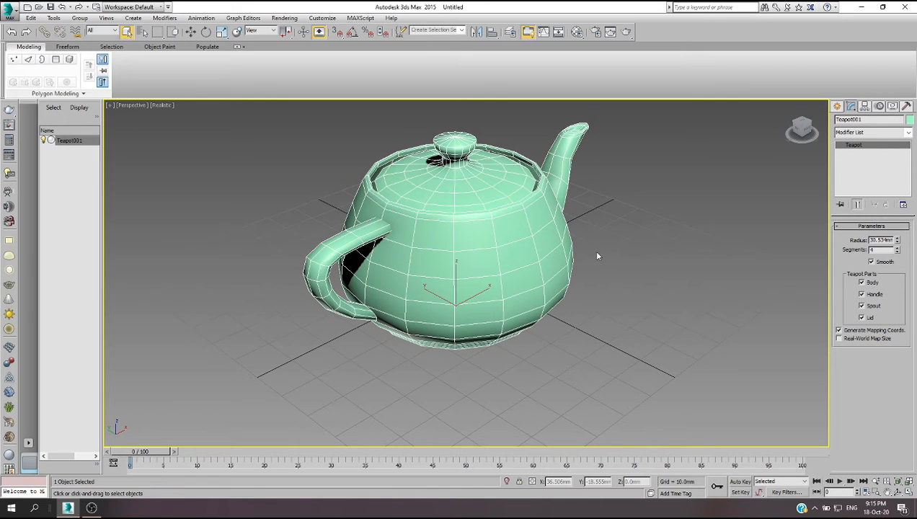
# Raise the teapot's segment count to 40 and deselect it.
pyautogui.moveTo(598, 256); pyautogui.dragTo(547, 306, button='middle')
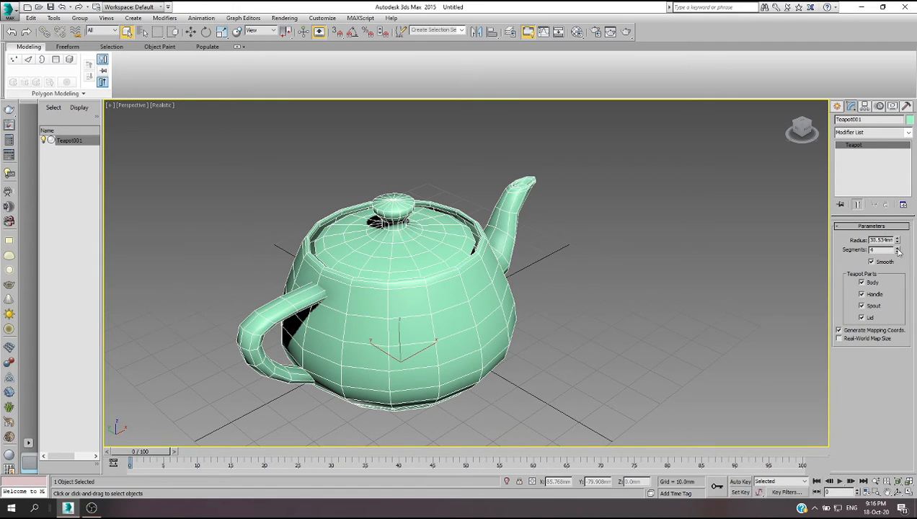
pyautogui.moveTo(898, 251); pyautogui.dragTo(904, 77)
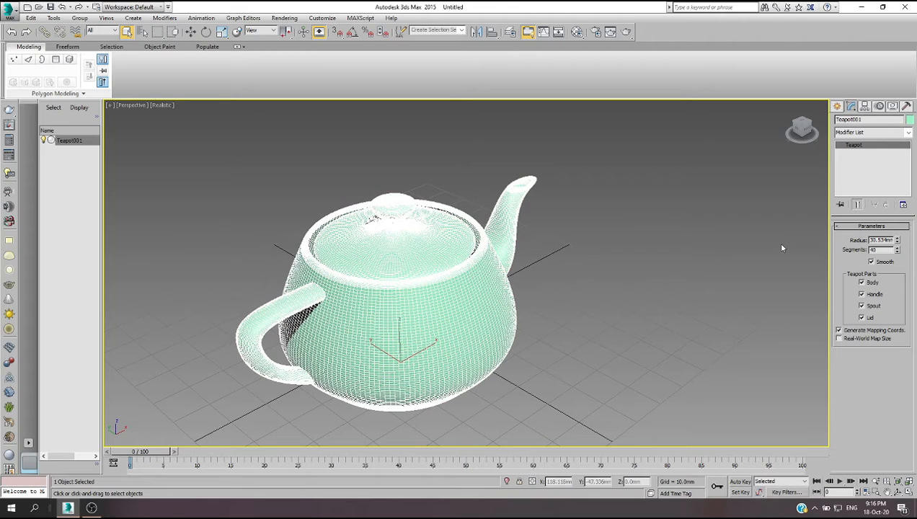
pyautogui.click(598, 304)
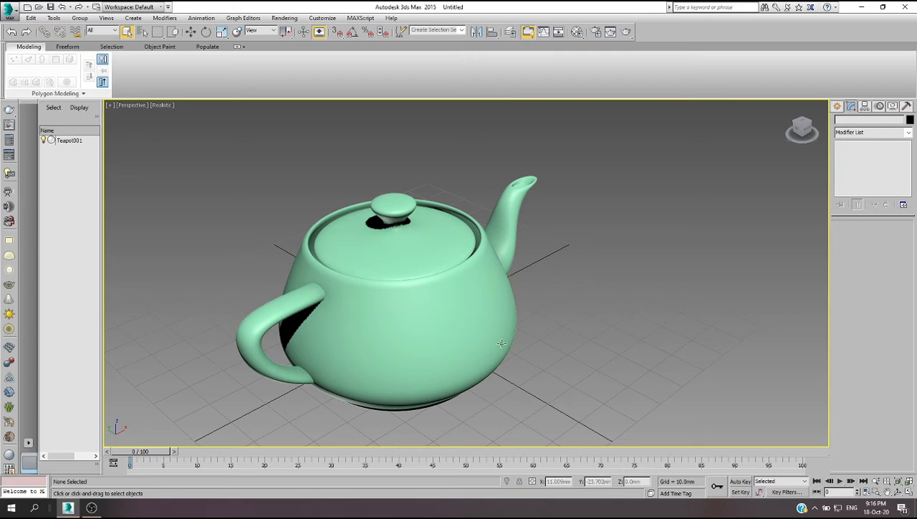
# Orbit the perspective view around the teapot to examine its shape from different angles.
pyautogui.scroll(-4, 546, 317)
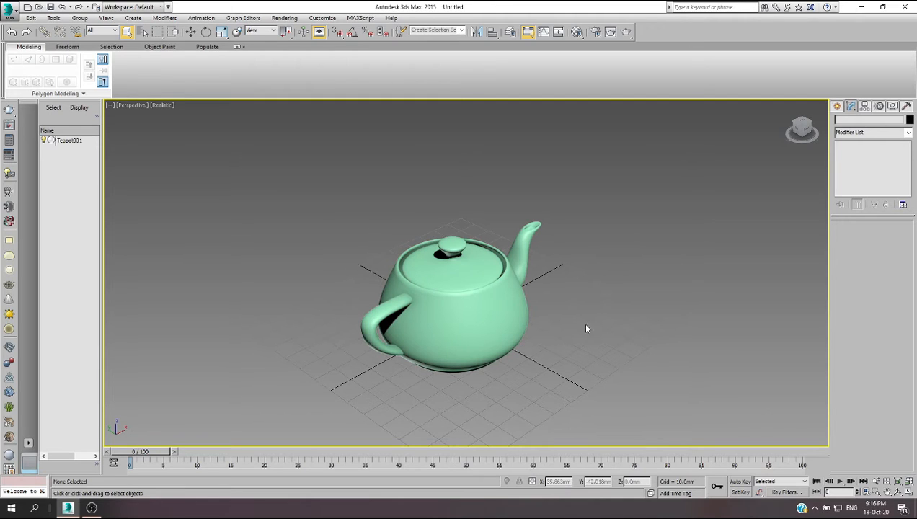
pyautogui.keyDown('alt'); pyautogui.moveTo(587, 328); pyautogui.dragTo(556, 329, button='middle'); pyautogui.keyUp('alt')
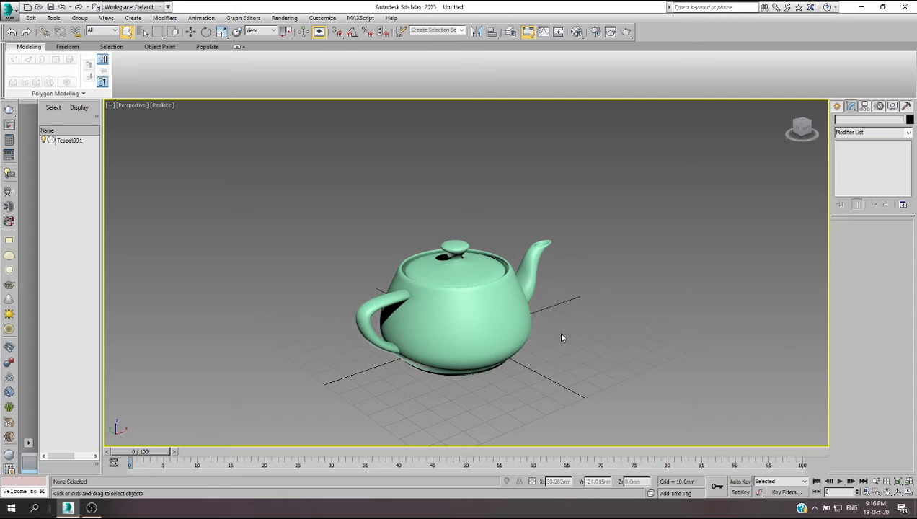
pyautogui.click(899, 492)
pyautogui.click(899, 492)
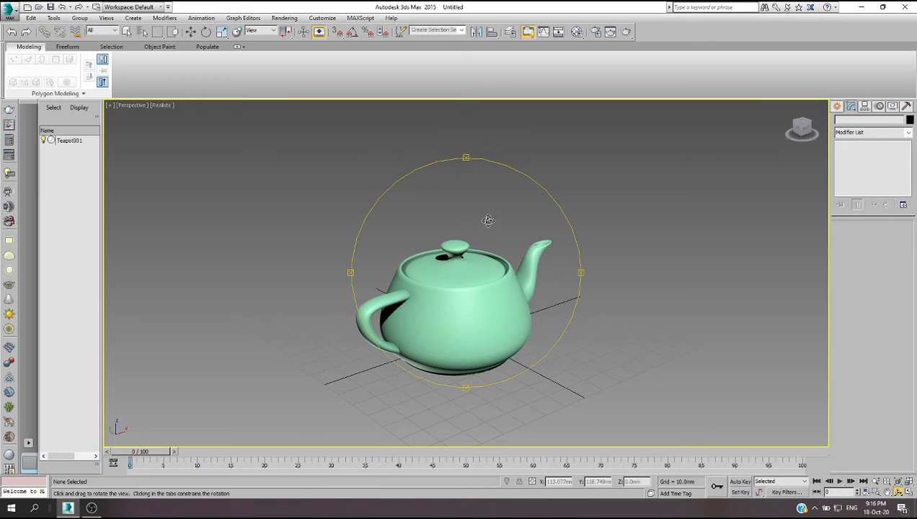
pyautogui.moveTo(491, 222)
pyautogui.mouseDown()
pyautogui.moveTo(475, 205)
pyautogui.moveTo(523, 223)
pyautogui.moveTo(494, 264)
pyautogui.moveTo(537, 266)
pyautogui.moveTo(497, 273)
pyautogui.moveTo(524, 246)
pyautogui.moveTo(527, 222)
pyautogui.moveTo(505, 230)
pyautogui.moveTo(515, 202)
pyautogui.moveTo(521, 226)
pyautogui.moveTo(500, 231)
pyautogui.moveTo(498, 207)
pyautogui.moveTo(488, 206)
pyautogui.moveTo(483, 225)
pyautogui.mouseUp()
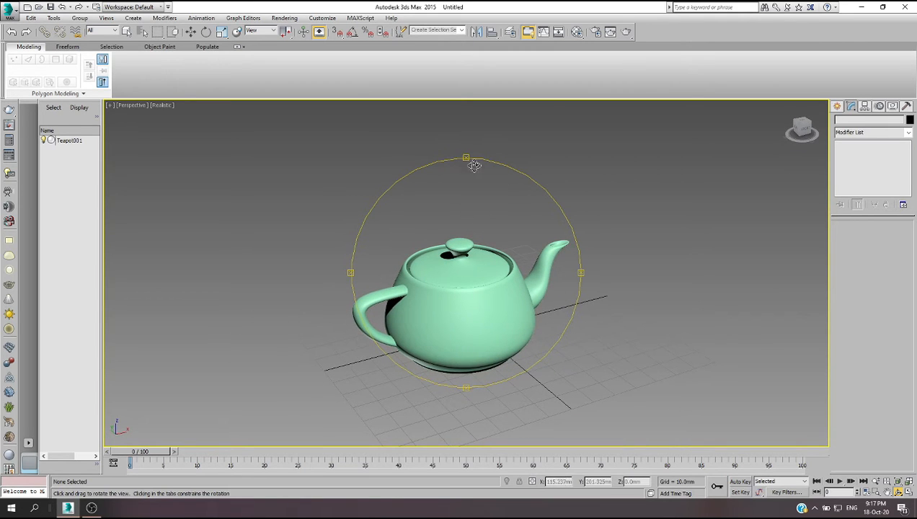
pyautogui.rightClick(589, 192)
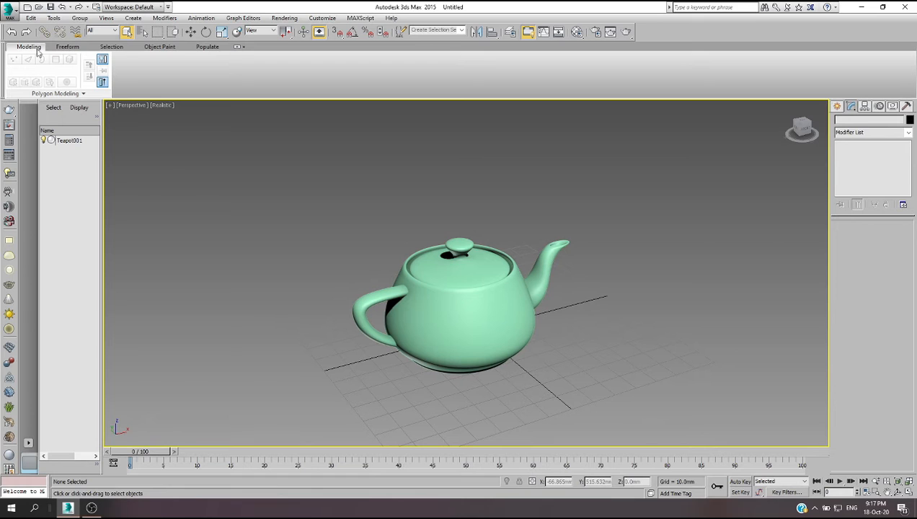
# Select the teapot and clone it as a copy named Teapot002.
pyautogui.click(31, 18)
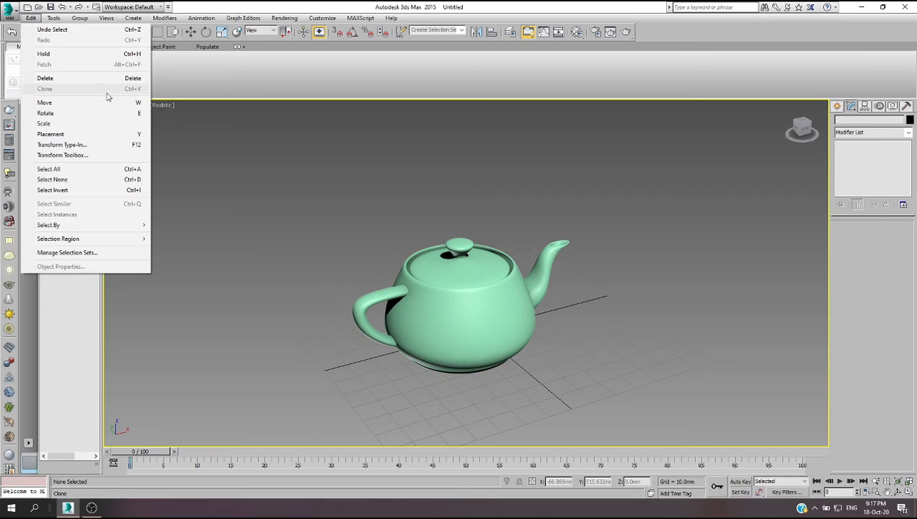
pyautogui.click(267, 161)
pyautogui.hotkey('ctrl', 'a')
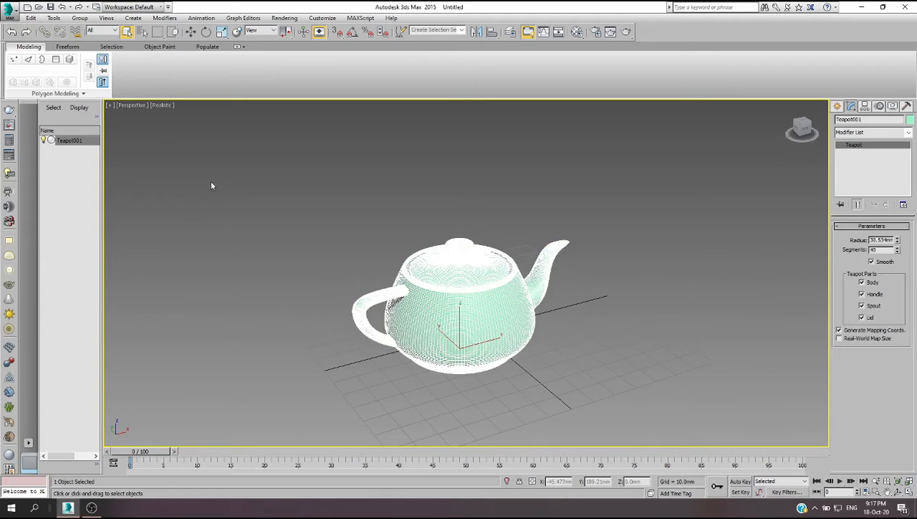
pyautogui.click(31, 18)
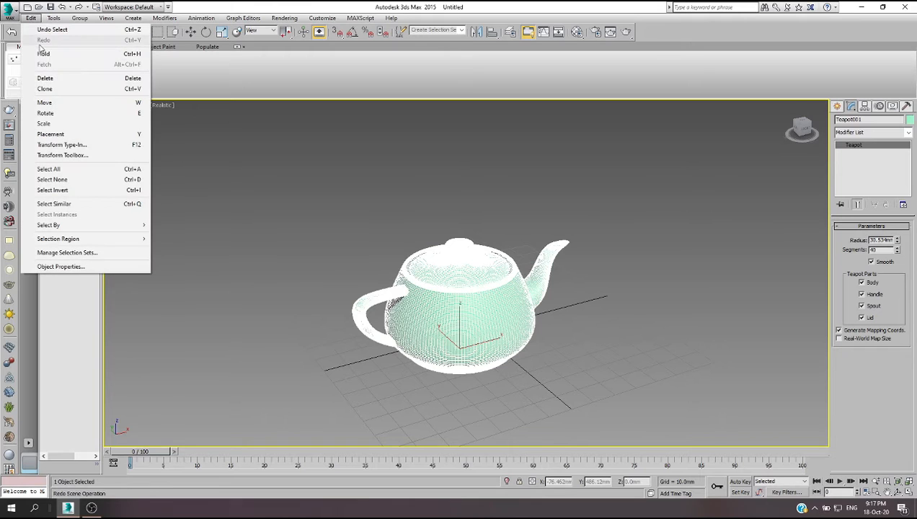
pyautogui.click(46, 90)
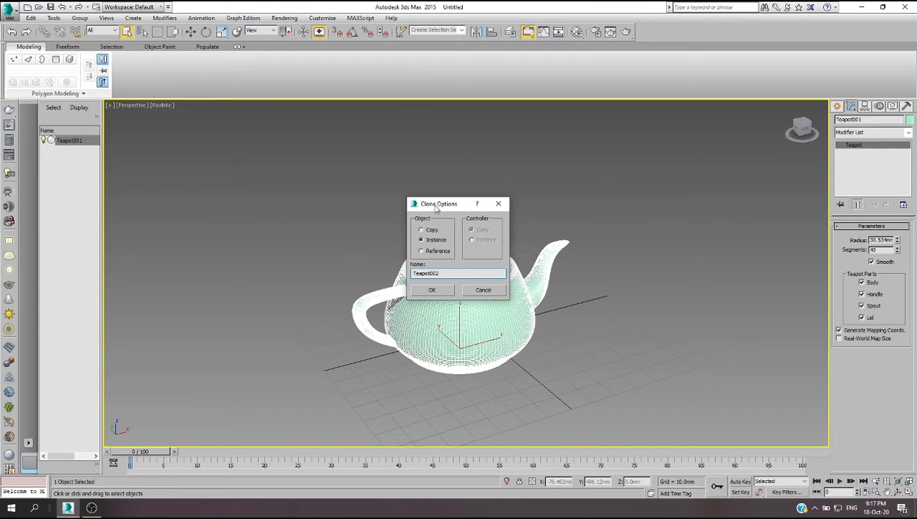
pyautogui.moveTo(435, 208); pyautogui.dragTo(254, 166)
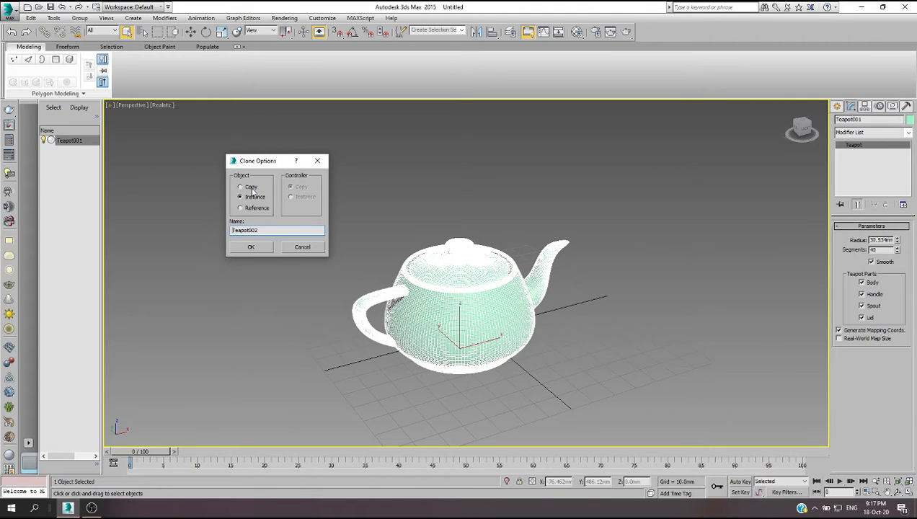
pyautogui.click(253, 248)
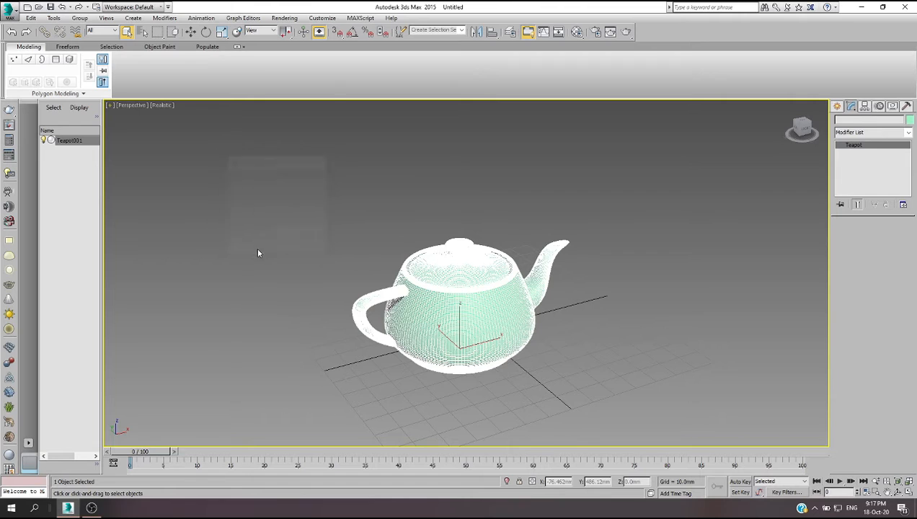
# Move the cloned teapot along the X axis to about X 102 mm, clear of the original, and deselect it.
pyautogui.click(191, 33)
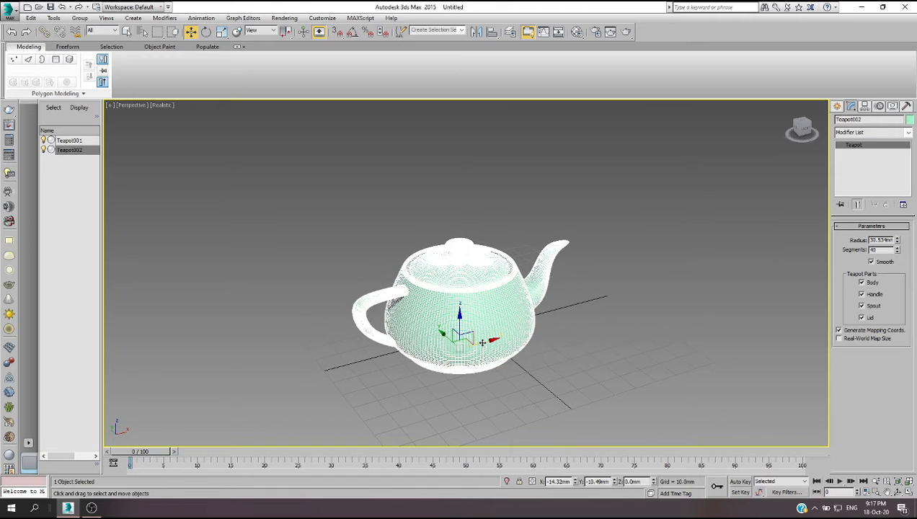
pyautogui.moveTo(483, 343); pyautogui.dragTo(713, 289)
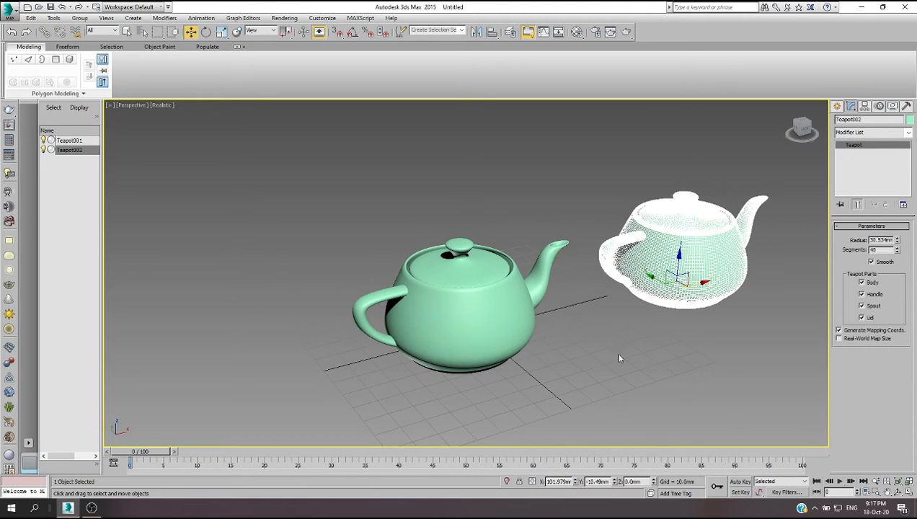
pyautogui.scroll(-5, 255, 248)
pyautogui.scroll(3, 285, 253)
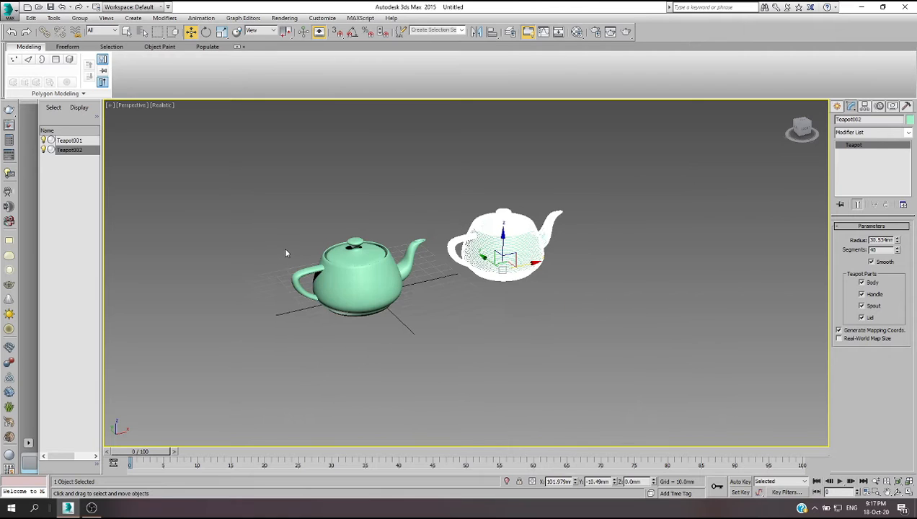
pyautogui.click(446, 340)
pyautogui.scroll(-3, 360, 229)
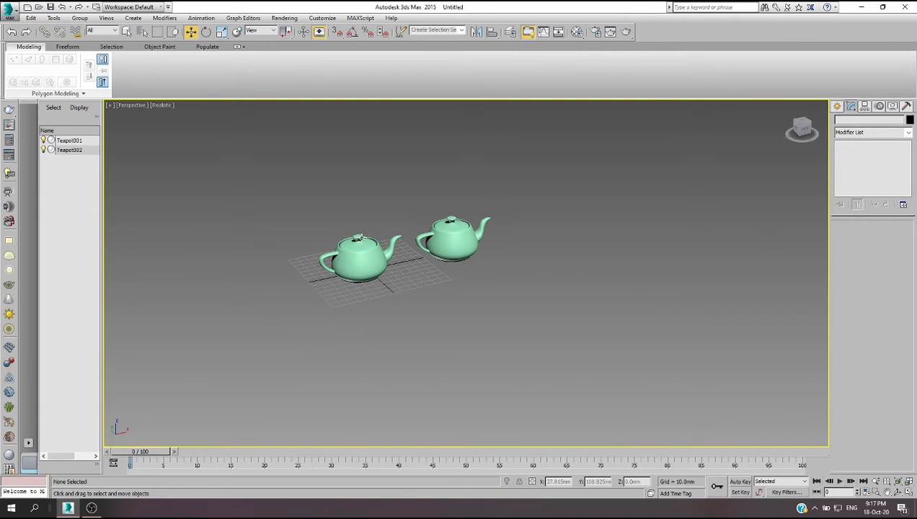
# Clone the original teapot as a copy named Teapot003 and move it along the Y axis to about Y -143 mm.
pyautogui.click(362, 277)
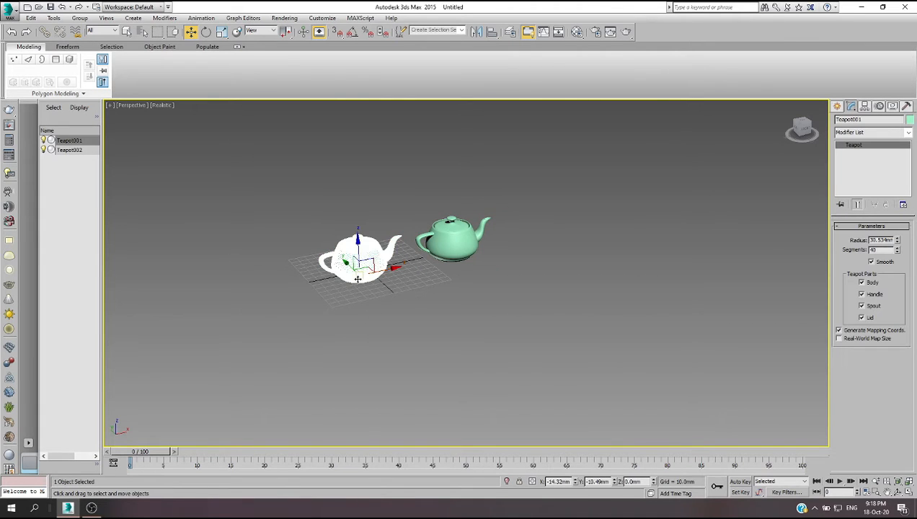
pyautogui.click(33, 18)
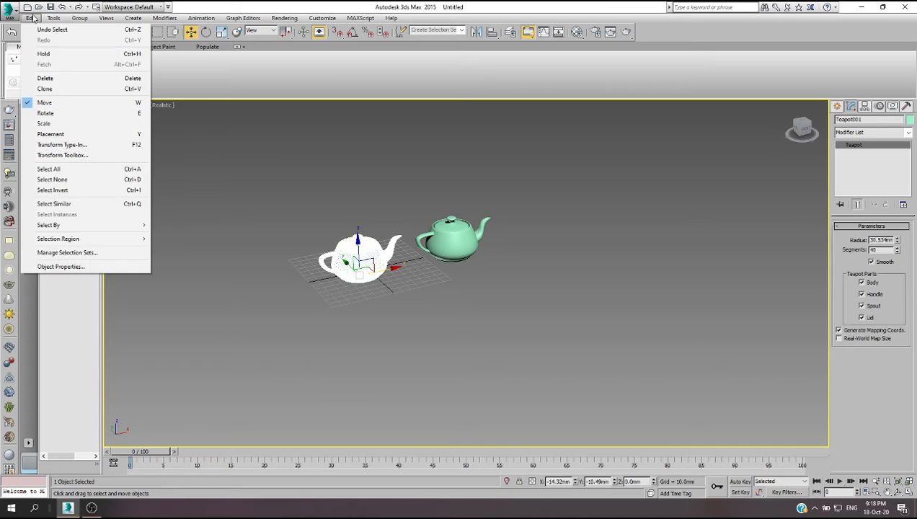
pyautogui.click(45, 89)
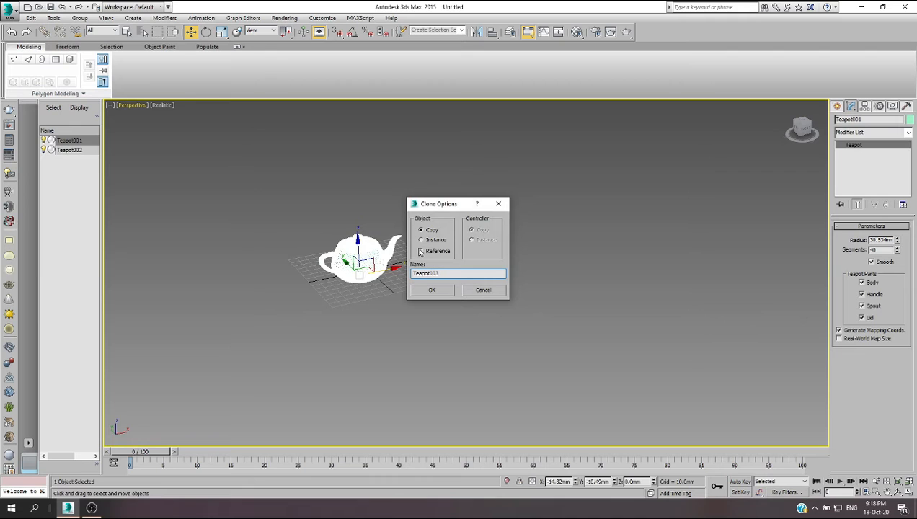
pyautogui.click(435, 291)
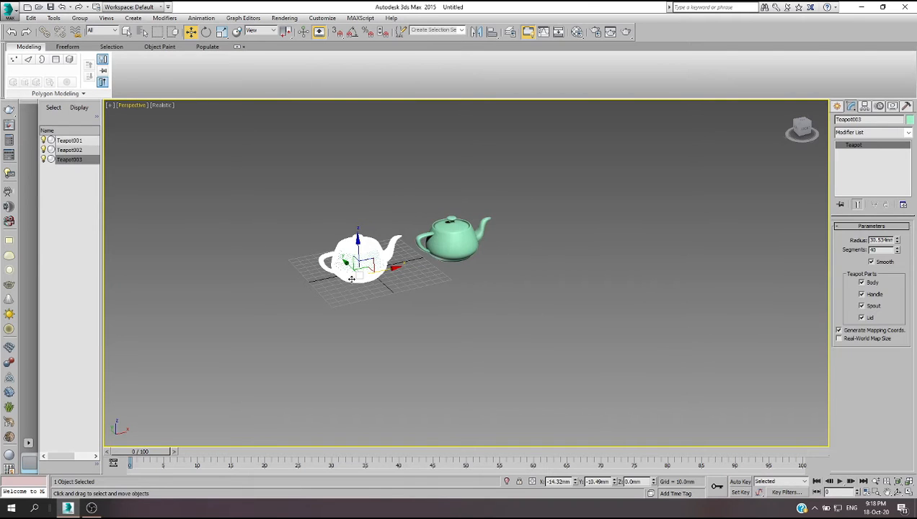
pyautogui.moveTo(347, 264); pyautogui.dragTo(382, 318)
pyautogui.click(483, 333)
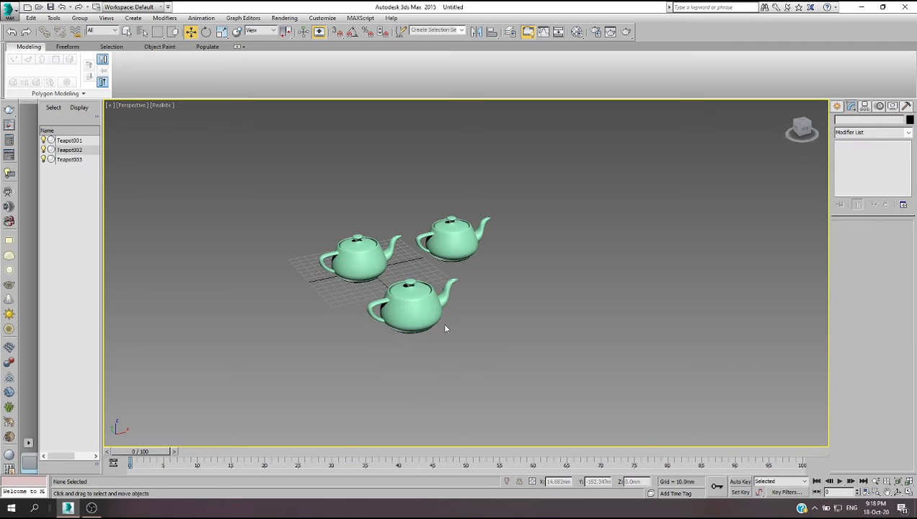
# Clone Teapot003 as an instance named Teapot004, move it along the X axis to about X 84 mm, and deselect it.
pyautogui.click(418, 308)
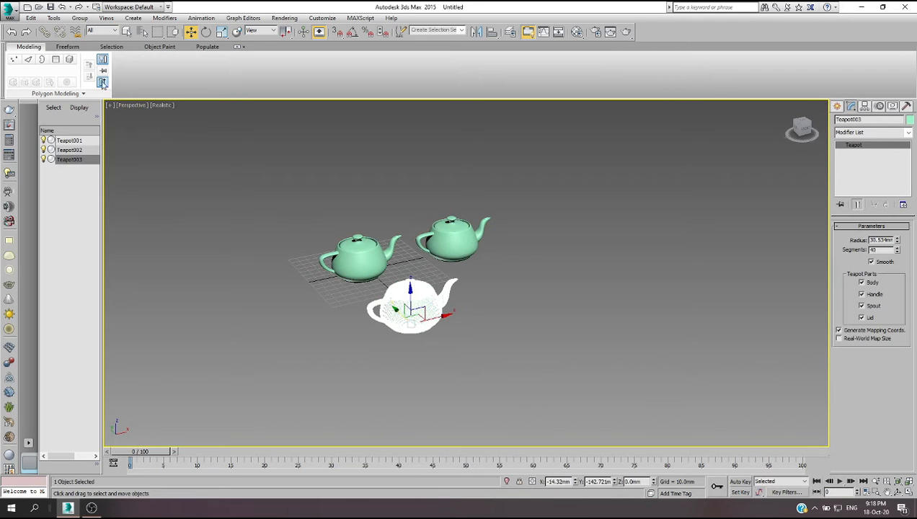
pyautogui.click(31, 18)
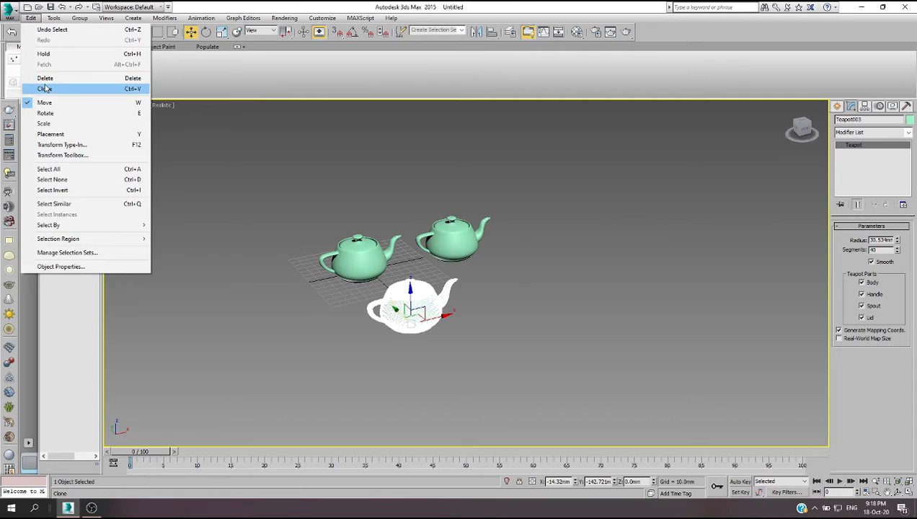
pyautogui.click(44, 88)
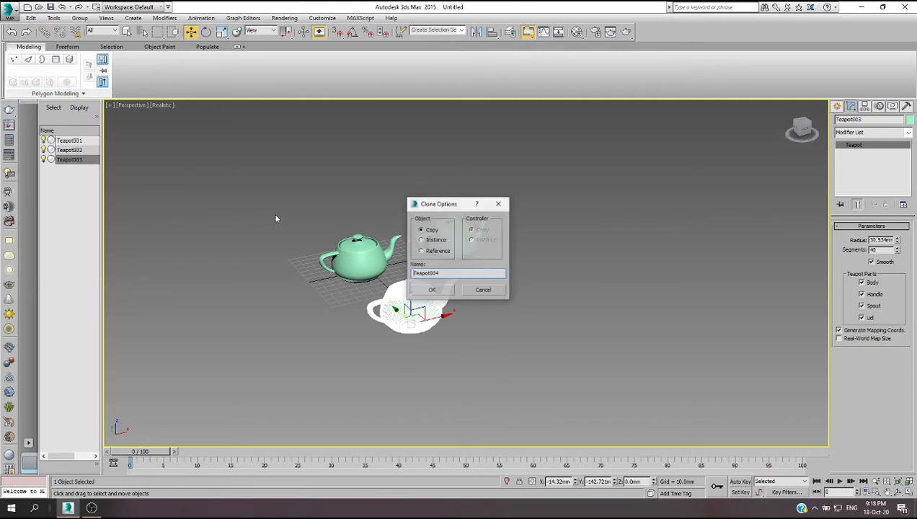
pyautogui.click(434, 241)
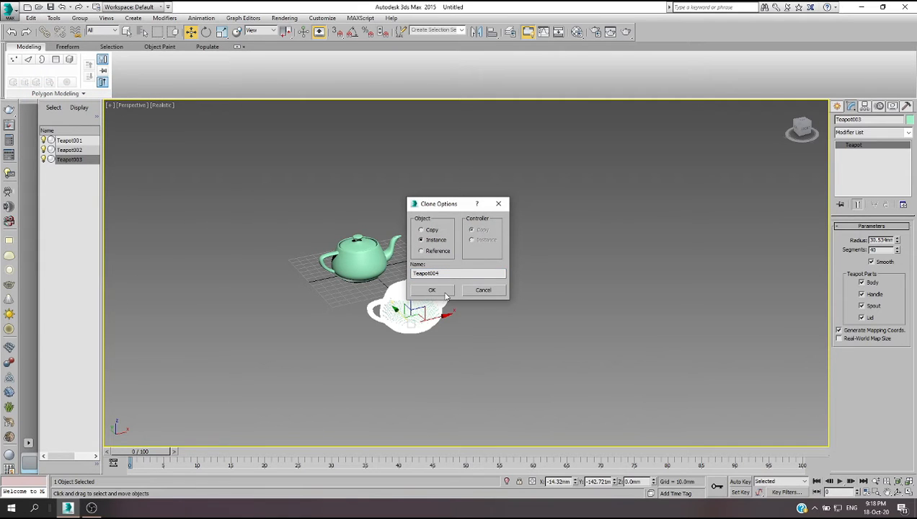
pyautogui.click(443, 290)
pyautogui.moveTo(445, 315); pyautogui.dragTo(524, 307)
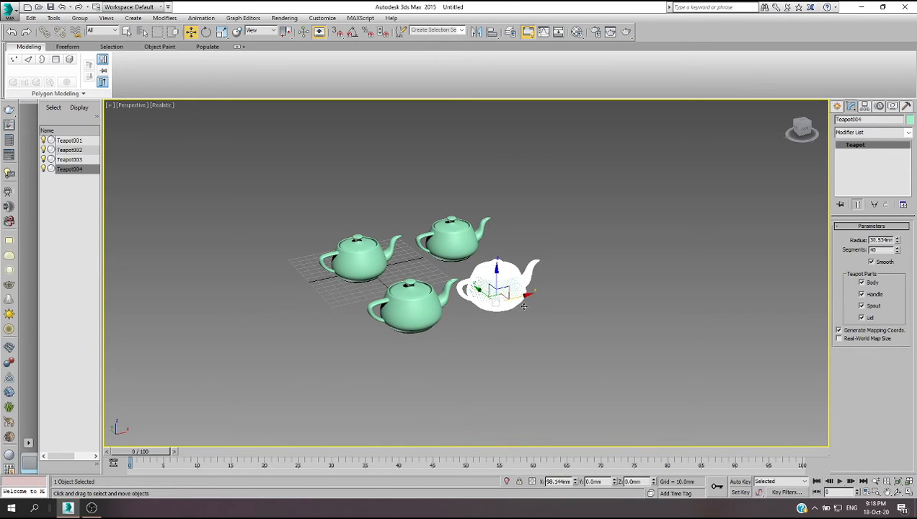
pyautogui.click(535, 342)
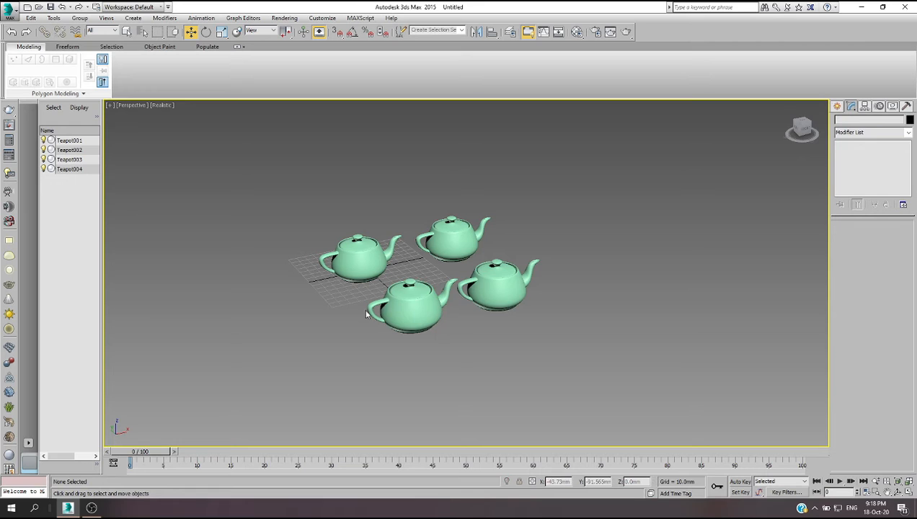
# Clone Teapot003 as a copy named Teapot005 and move it along the Y axis to about Y -258 mm.
pyautogui.click(399, 311)
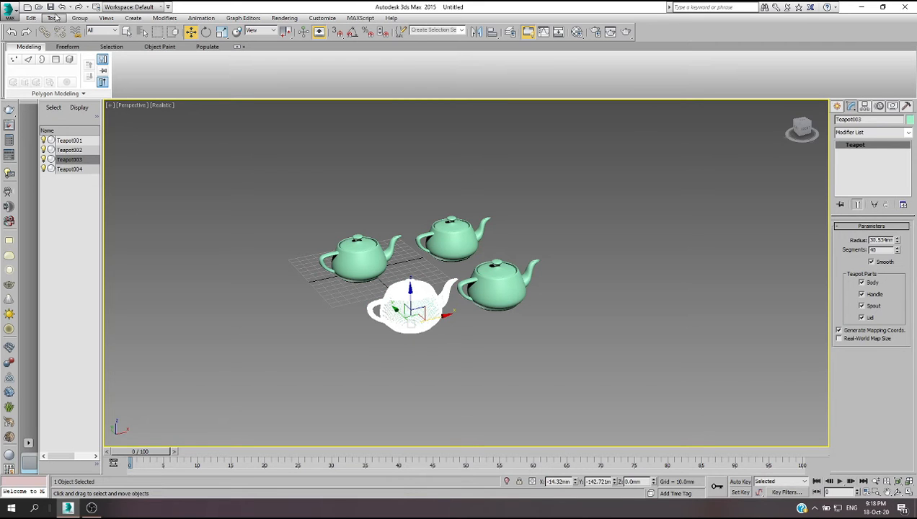
pyautogui.click(32, 18)
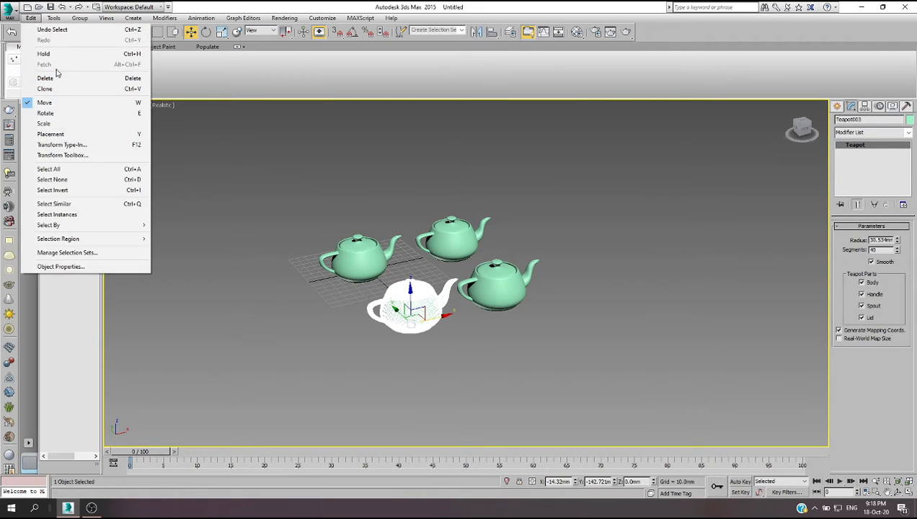
pyautogui.click(58, 88)
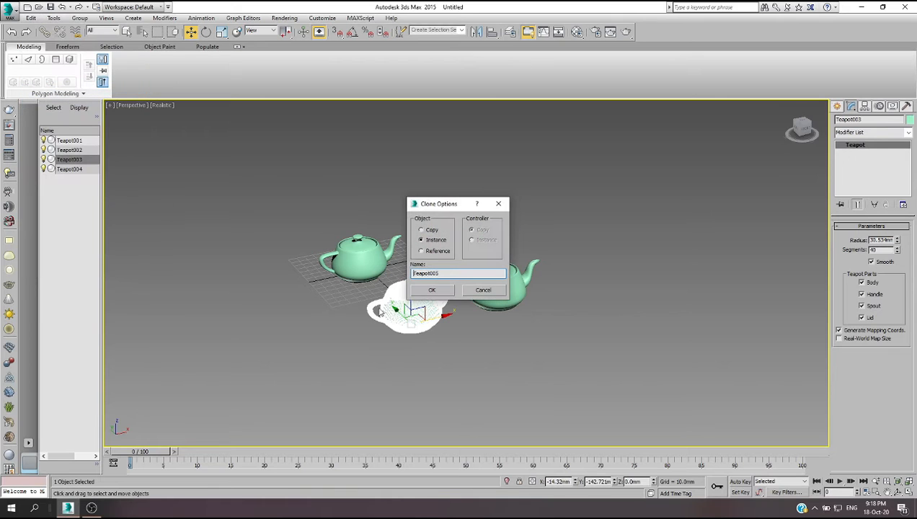
pyautogui.click(432, 230)
pyautogui.click(441, 290)
pyautogui.moveTo(397, 312); pyautogui.dragTo(456, 365)
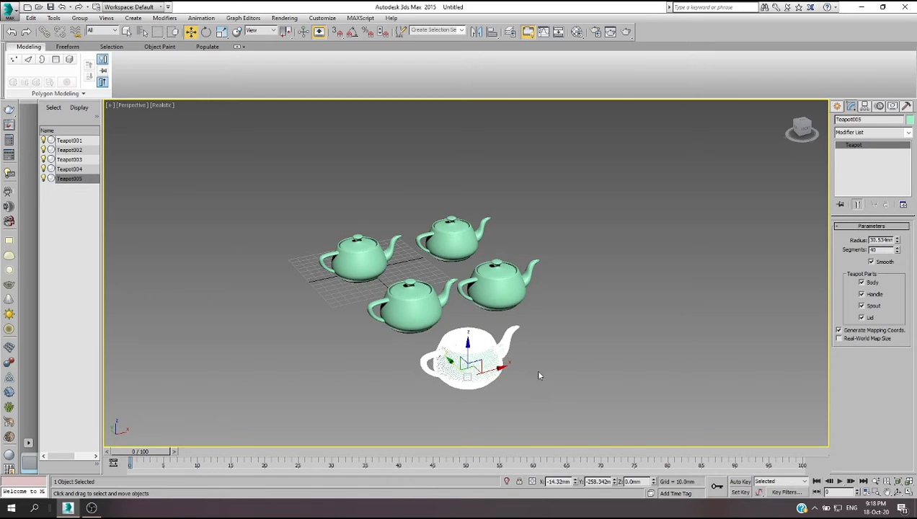
pyautogui.click(539, 373)
# Clone Teapot005 as a reference named Teapot006 and move it along the X axis to about X 82 mm.
pyautogui.click(475, 371)
pyautogui.click(31, 18)
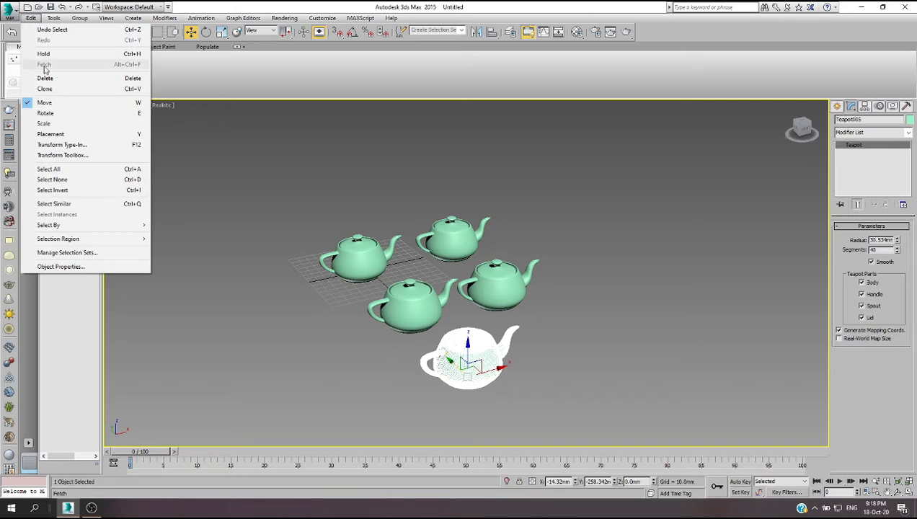
pyautogui.click(44, 89)
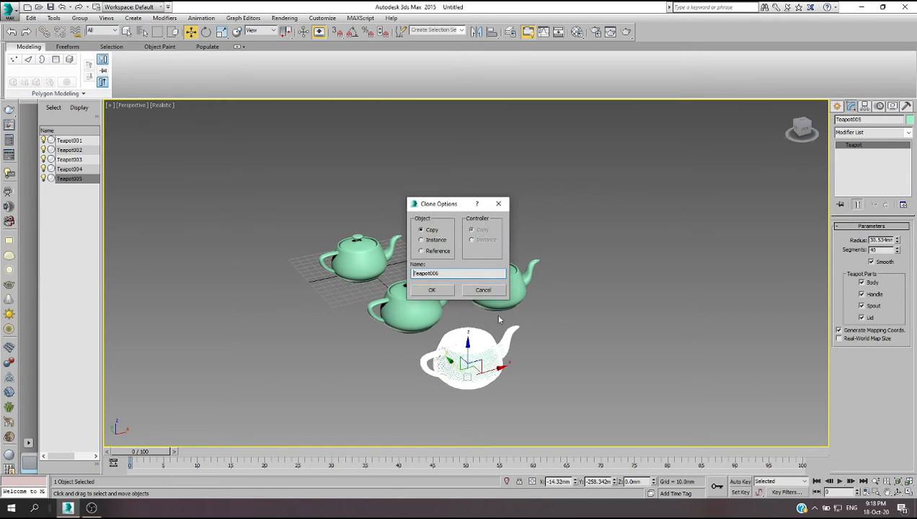
pyautogui.click(444, 292)
pyautogui.moveTo(493, 370); pyautogui.dragTo(580, 342)
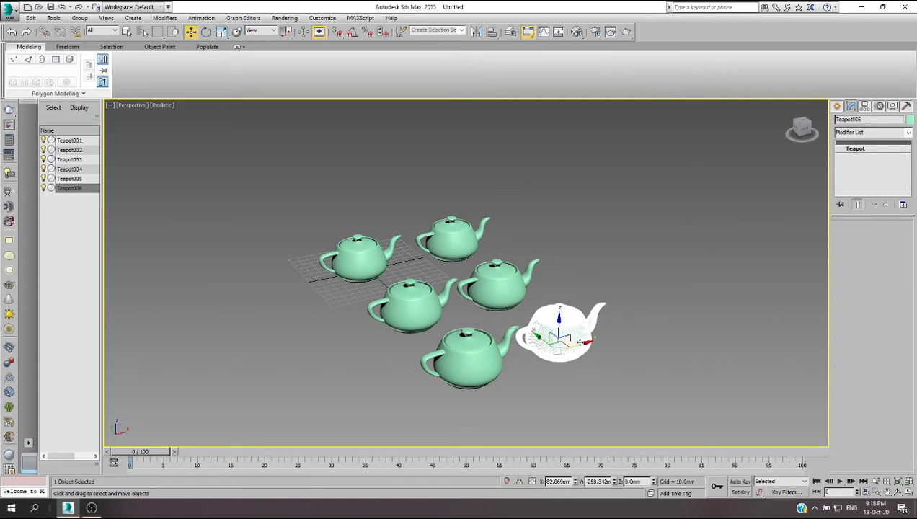
pyautogui.click(594, 399)
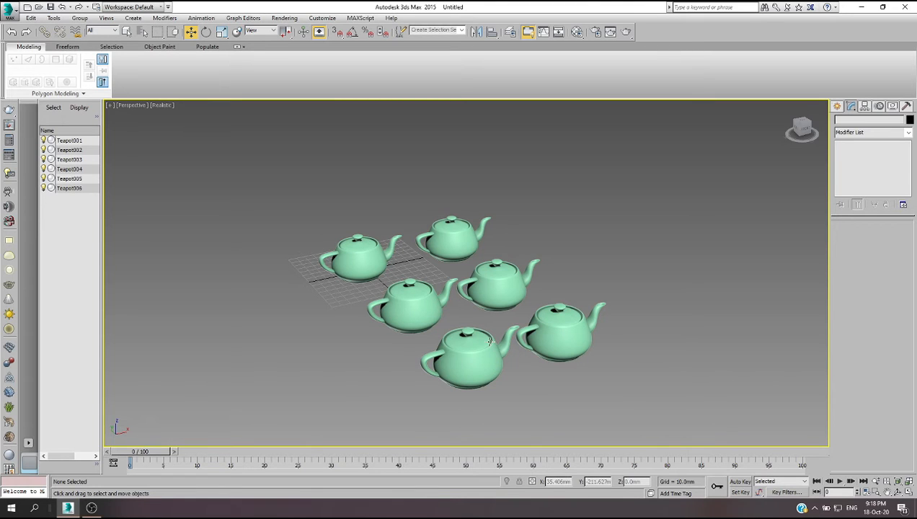
# Enlarge the original teapot, Teapot001, to a radius of about 44 mm.
pyautogui.click(355, 259)
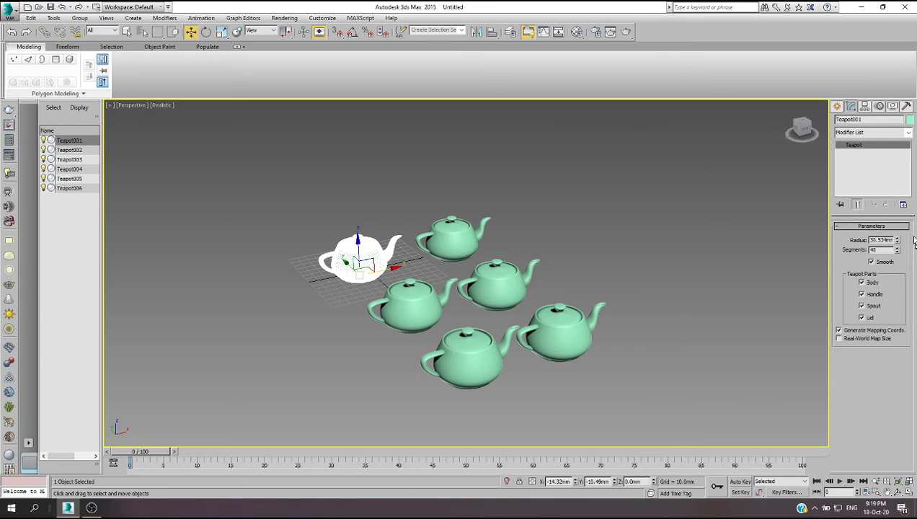
pyautogui.moveTo(898, 240); pyautogui.dragTo(896, 215)
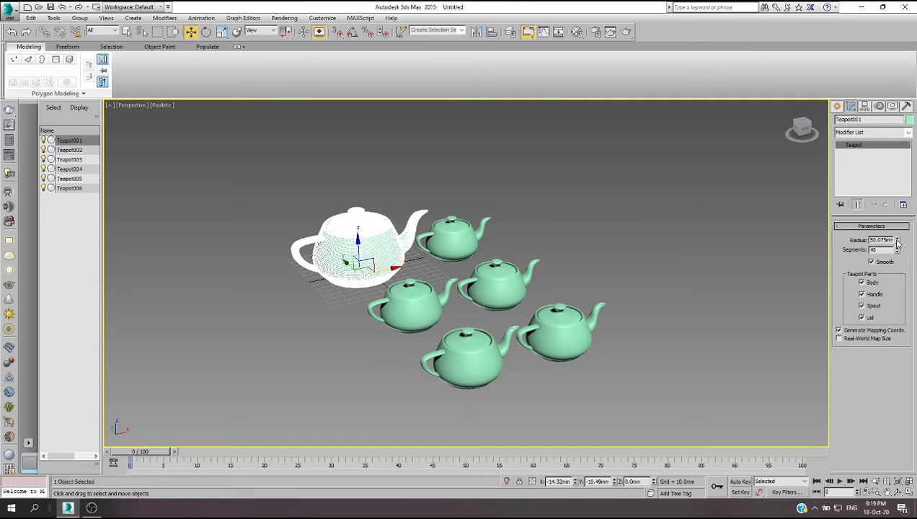
pyautogui.moveTo(898, 244)
pyautogui.mouseDown()
pyautogui.moveTo(893, 252)
pyautogui.moveTo(892, 239)
pyautogui.mouseUp()
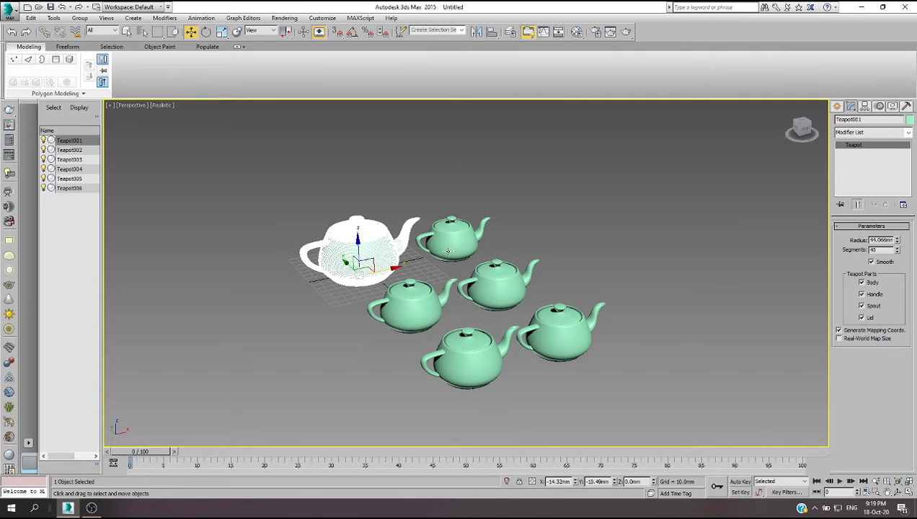
# Enlarge Teapot003 to a radius of about 49.8 mm and move its instance Teapot004 along the X axis to about X 145 mm.
pyautogui.click(415, 312)
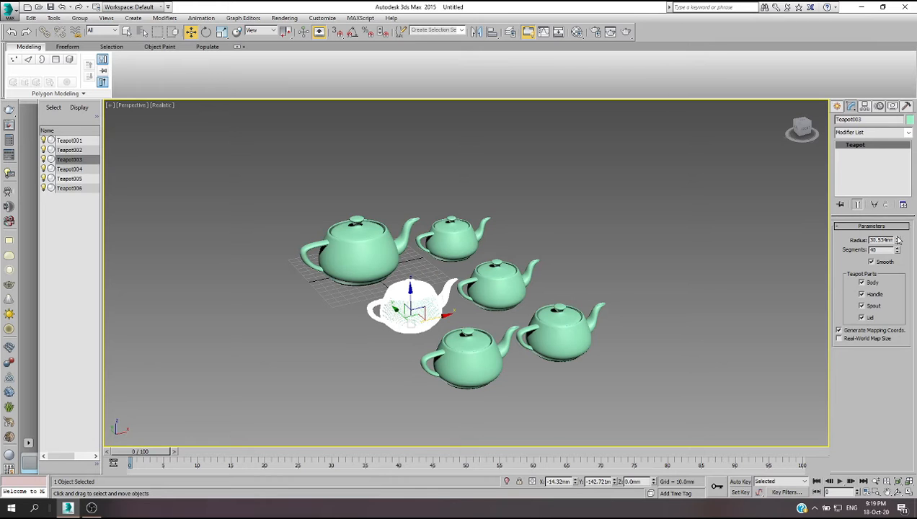
pyautogui.moveTo(898, 242); pyautogui.dragTo(901, 204)
pyautogui.click(524, 279)
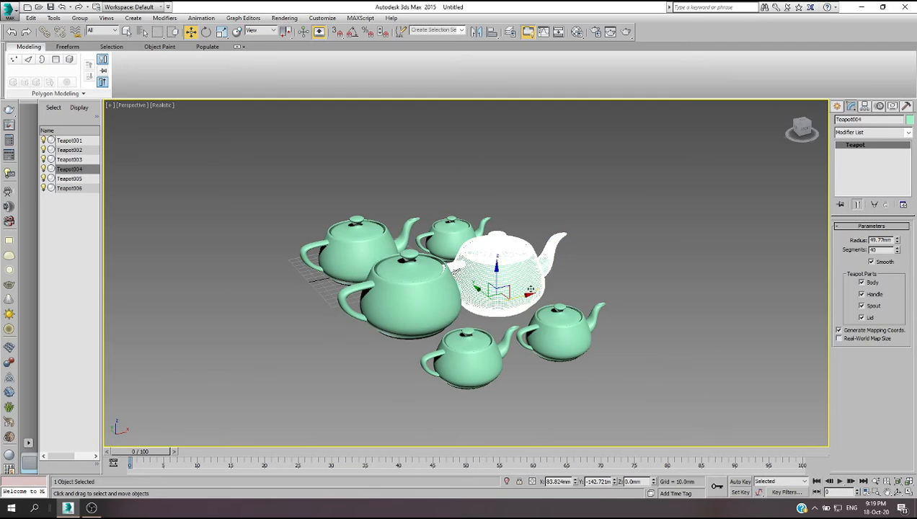
pyautogui.moveTo(524, 291); pyautogui.dragTo(574, 283)
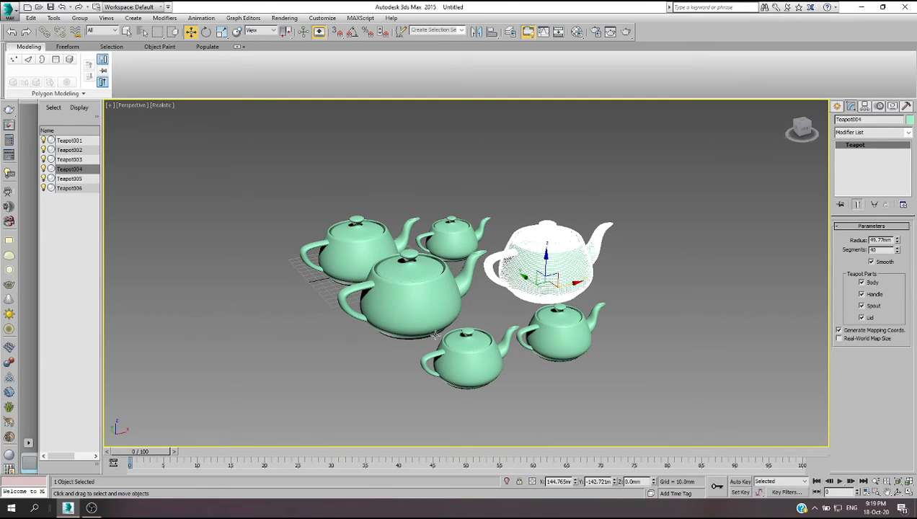
pyautogui.click(521, 393)
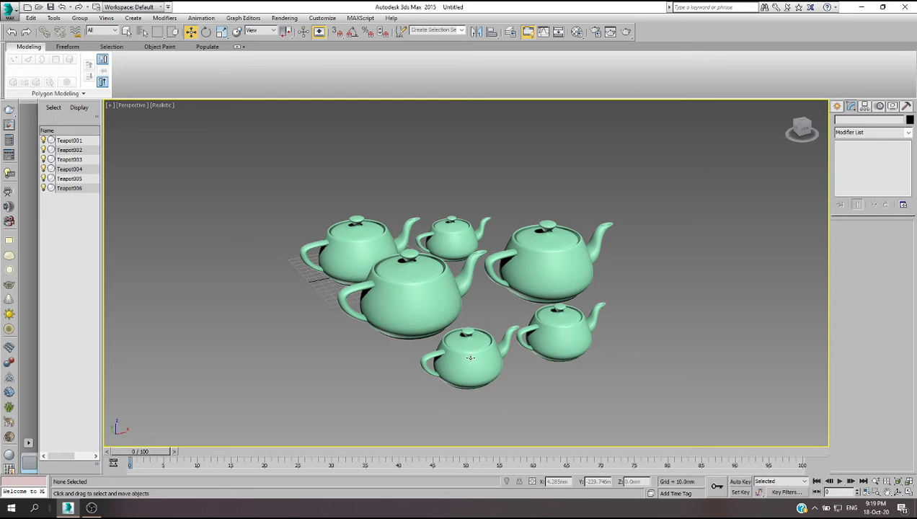
# Move Teapot005 along the Y axis to about Y -333 mm and shift Teapot006 clear of the neighbouring teapots.
pyautogui.click(459, 378)
pyautogui.moveTo(449, 365); pyautogui.dragTo(494, 406)
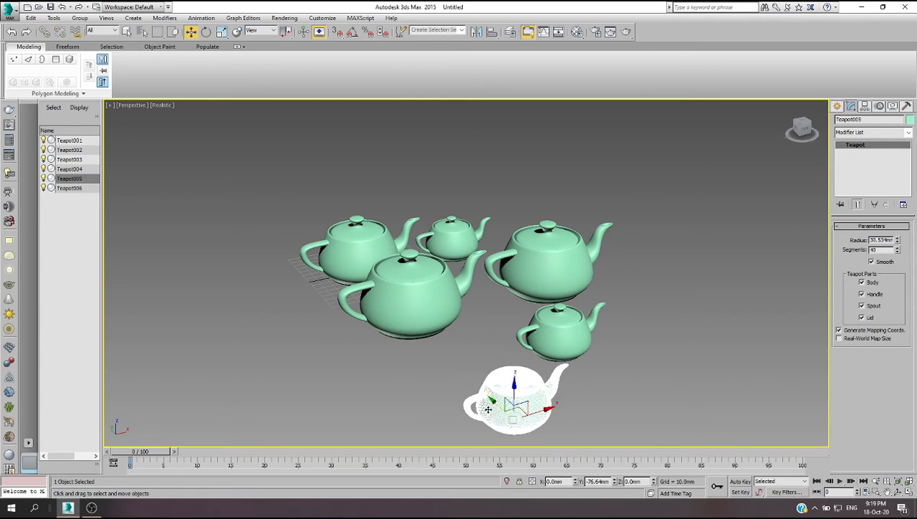
pyautogui.click(577, 340)
pyautogui.moveTo(544, 347); pyautogui.dragTo(621, 377)
# Try enlarging Teapot005 to a radius of about 51 mm, undo the parameter change, and deselect it.
pyautogui.click(531, 407)
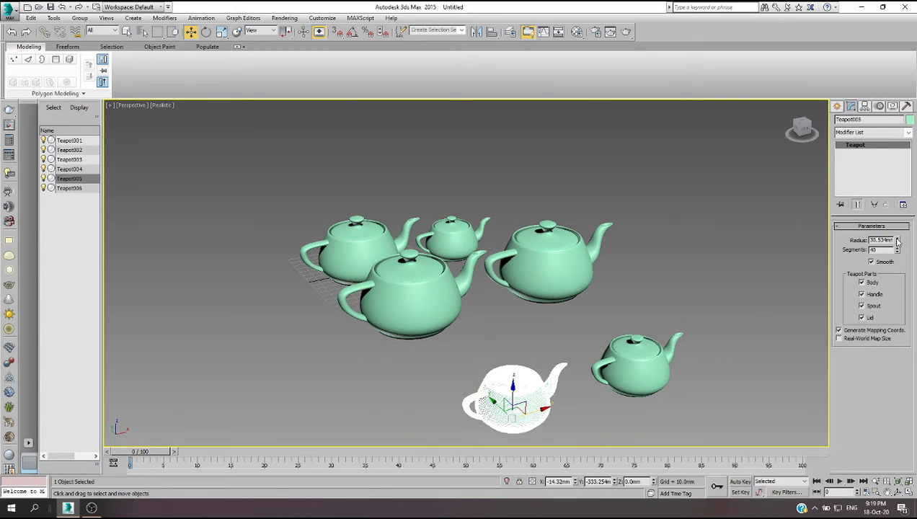
pyautogui.moveTo(898, 240); pyautogui.dragTo(897, 224)
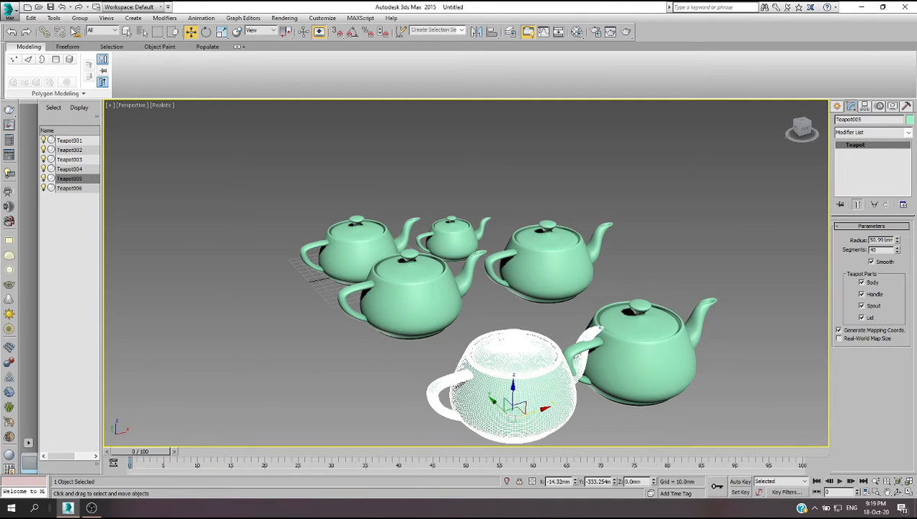
pyautogui.click(31, 19)
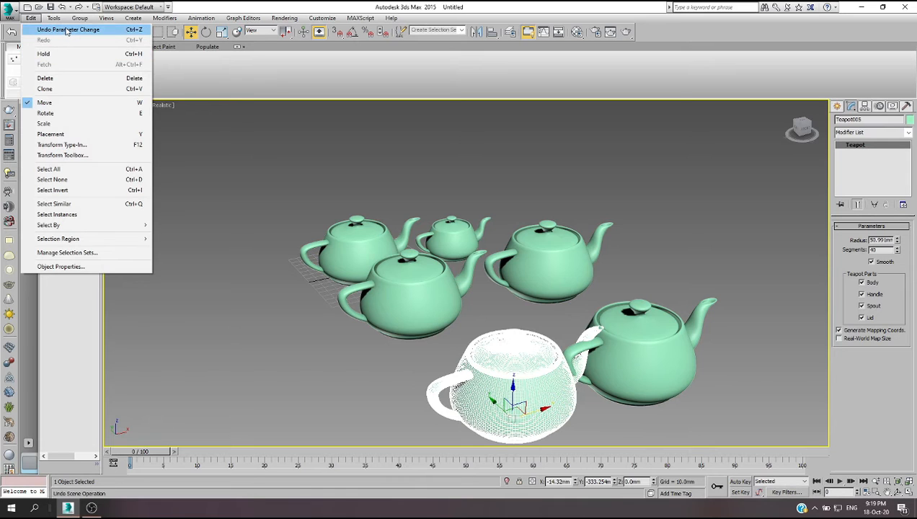
pyautogui.click(67, 30)
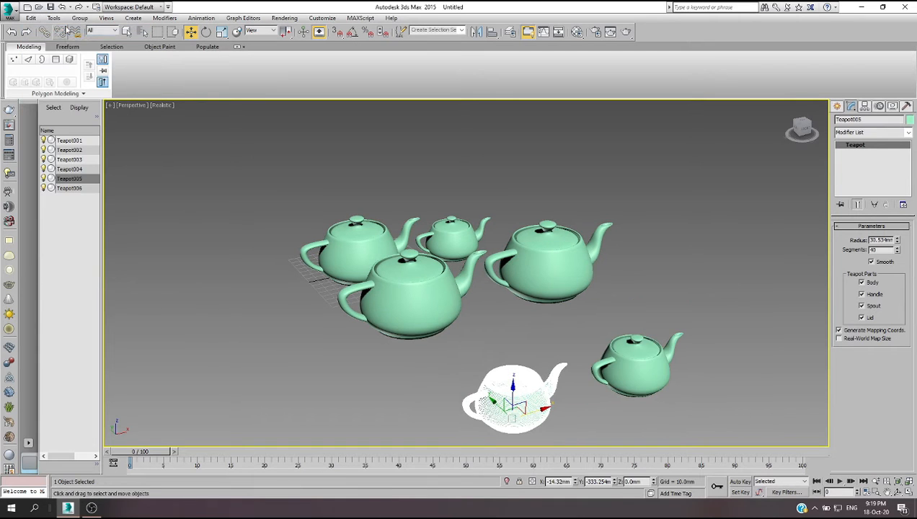
pyautogui.click(626, 262)
# Set Teapot003's radius to about 51.8 mm, set its instance Teapot004's radius to about 63.1 mm, and select Teapot001 for comparison.
pyautogui.click(411, 309)
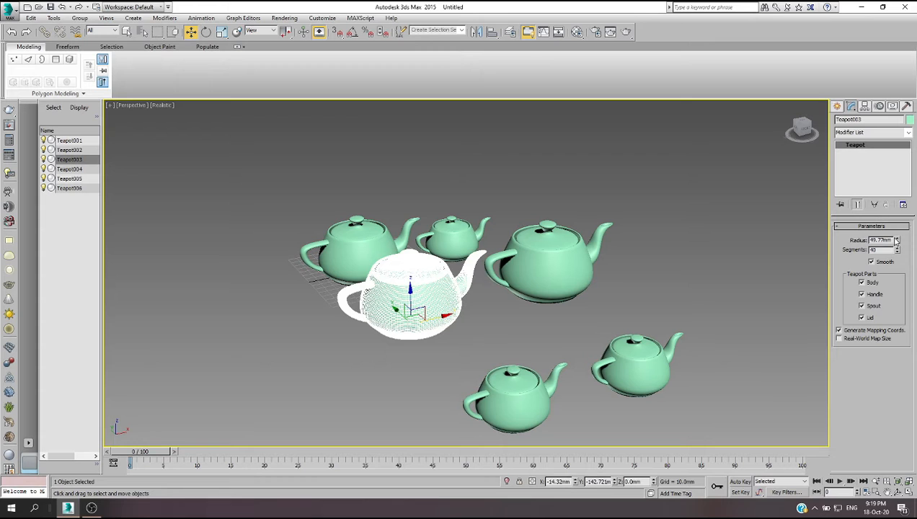
pyautogui.moveTo(897, 243)
pyautogui.mouseDown()
pyautogui.moveTo(891, 225)
pyautogui.moveTo(896, 237)
pyautogui.mouseUp()
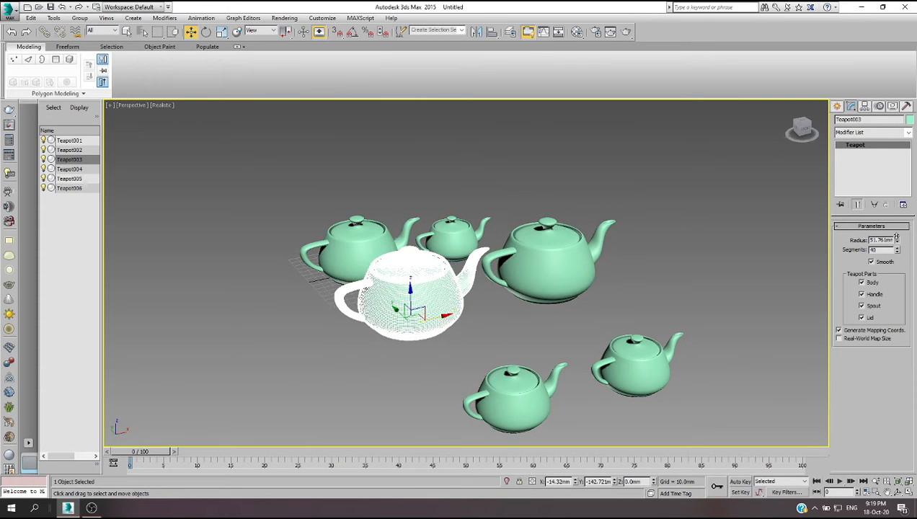
pyautogui.click(542, 269)
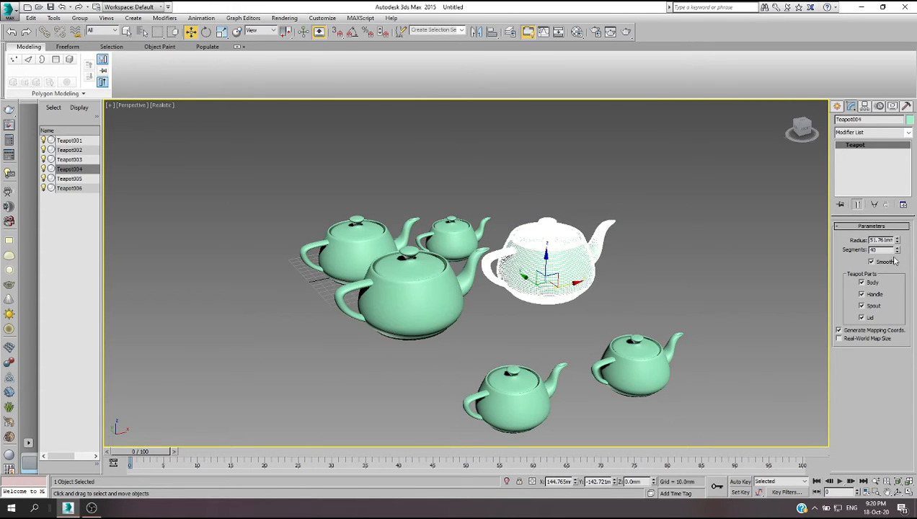
pyautogui.moveTo(898, 241); pyautogui.dragTo(898, 237)
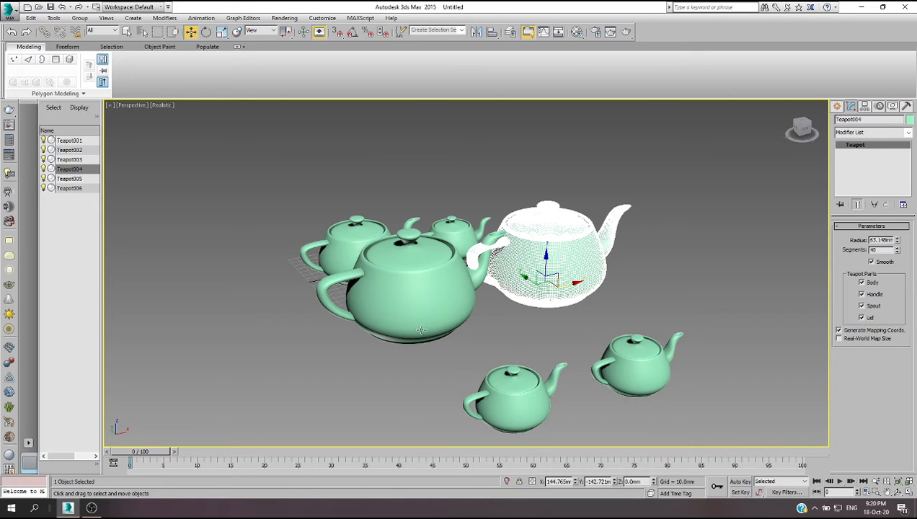
pyautogui.click(361, 225)
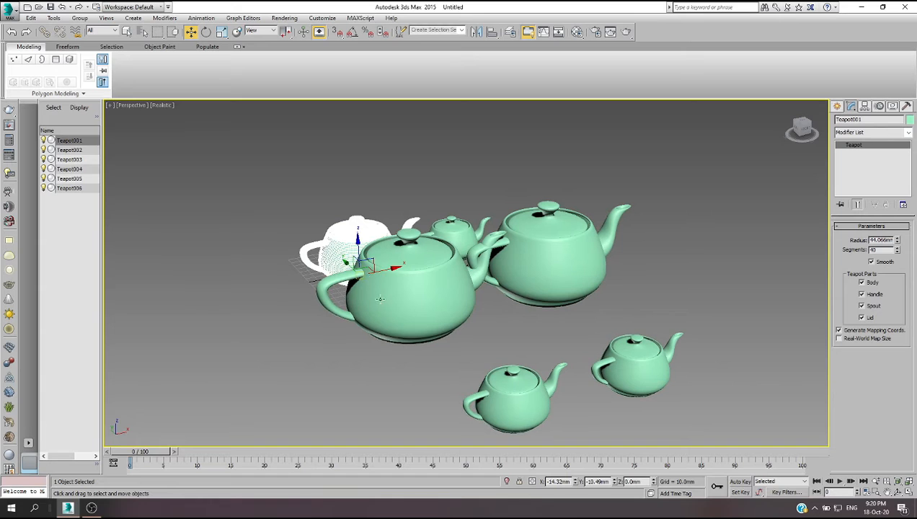
# Move Teapot003 forward along Y and Teapot004 to about Y -156 mm, and reduce their shared radius to about 57.5 mm.
pyautogui.click(403, 307)
pyautogui.moveTo(396, 311); pyautogui.dragTo(419, 330)
pyautogui.click(571, 273)
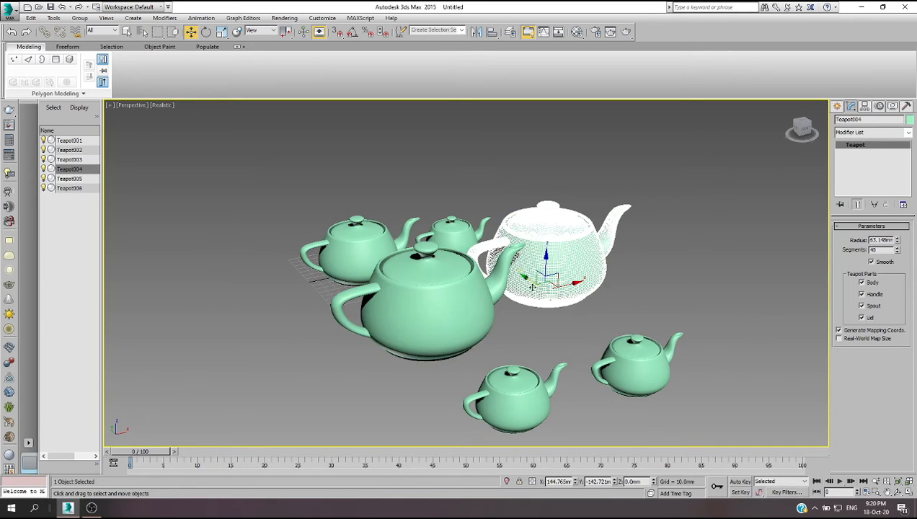
pyautogui.moveTo(530, 283); pyautogui.dragTo(538, 289)
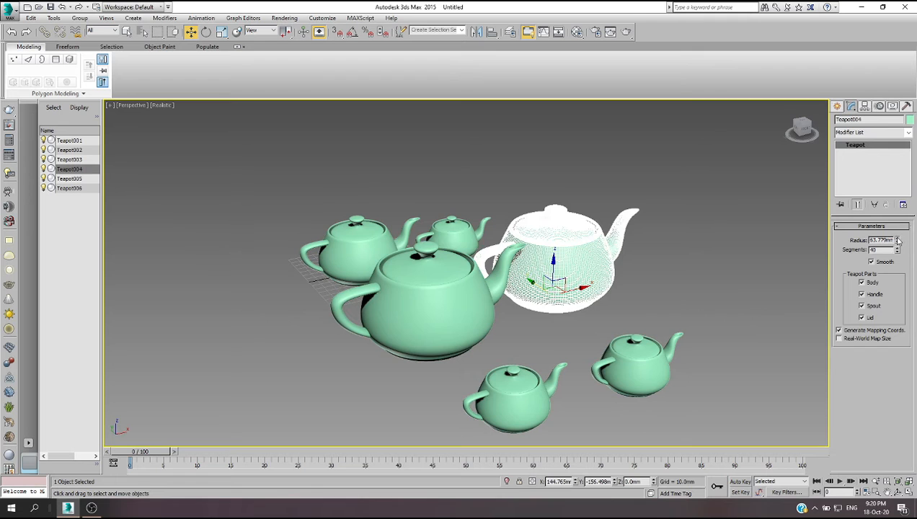
pyautogui.moveTo(898, 241)
pyautogui.mouseDown()
pyautogui.moveTo(898, 232)
pyautogui.moveTo(897, 250)
pyautogui.mouseUp()
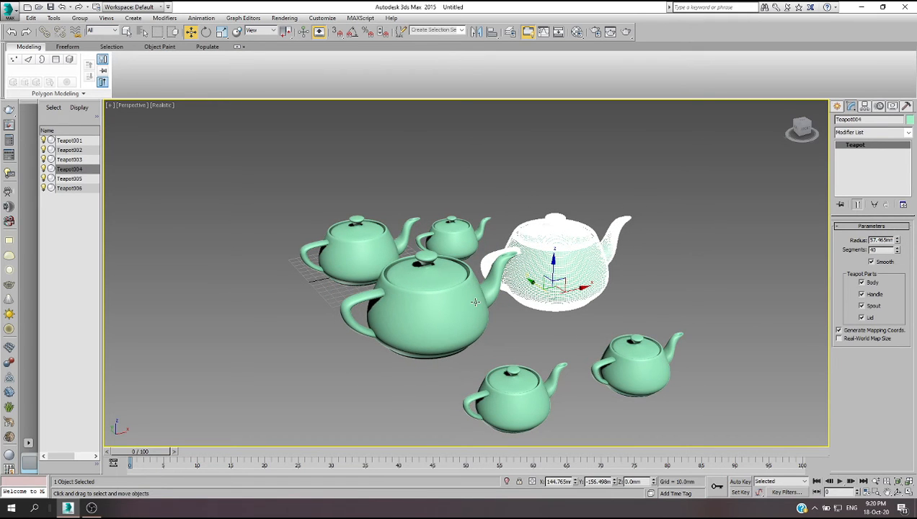
pyautogui.click(643, 310)
# Enlarge Teapot005 to a radius of about 43.1 mm and select its reference clone Teapot006 for comparison.
pyautogui.click(518, 405)
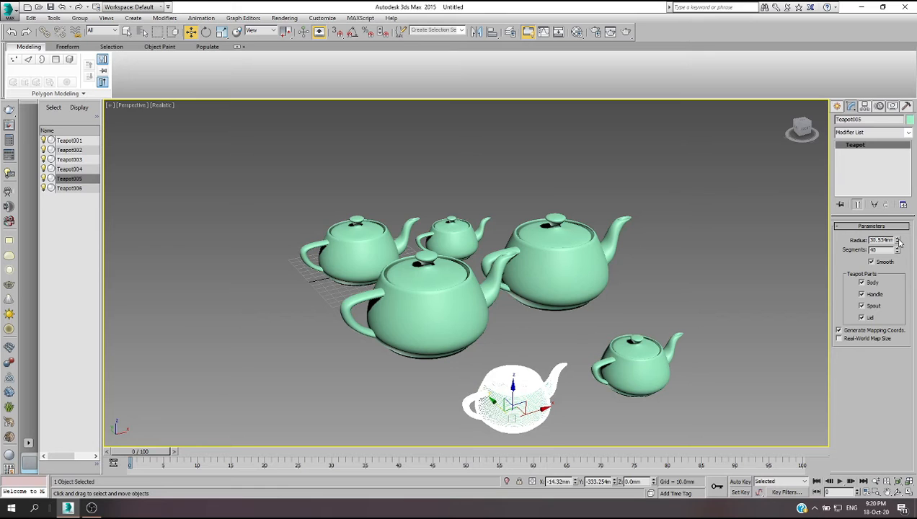
pyautogui.moveTo(899, 243); pyautogui.dragTo(900, 225)
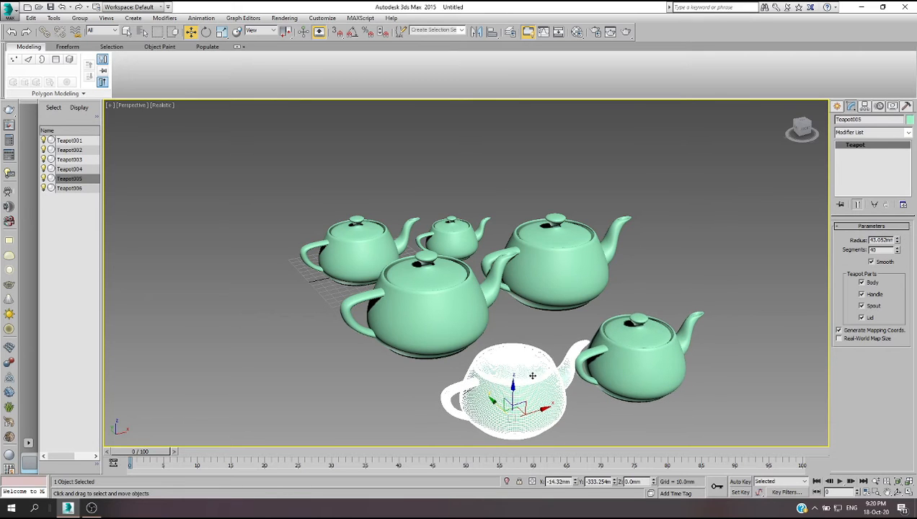
pyautogui.click(686, 392)
pyautogui.click(649, 369)
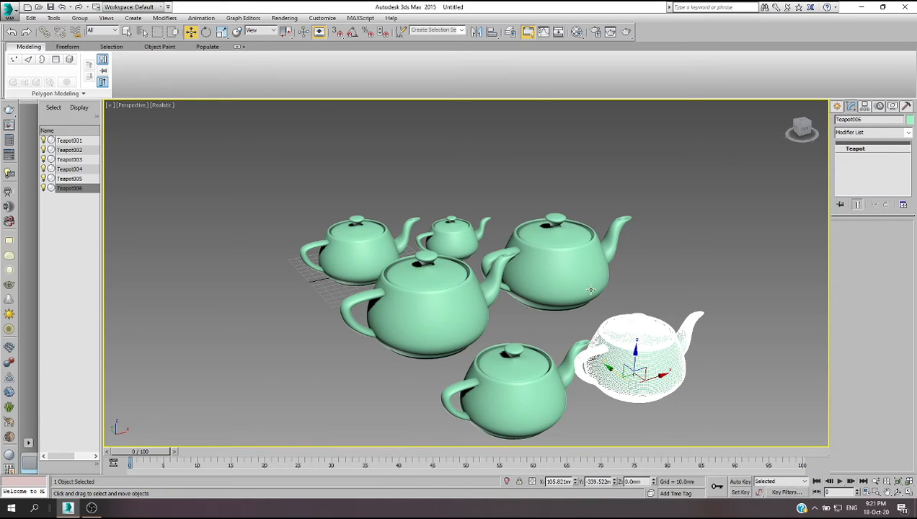
# Slightly reduce the radii of Teapot004 and Teapot005, and select Teapot006 to compare its parameters.
pyautogui.click(581, 265)
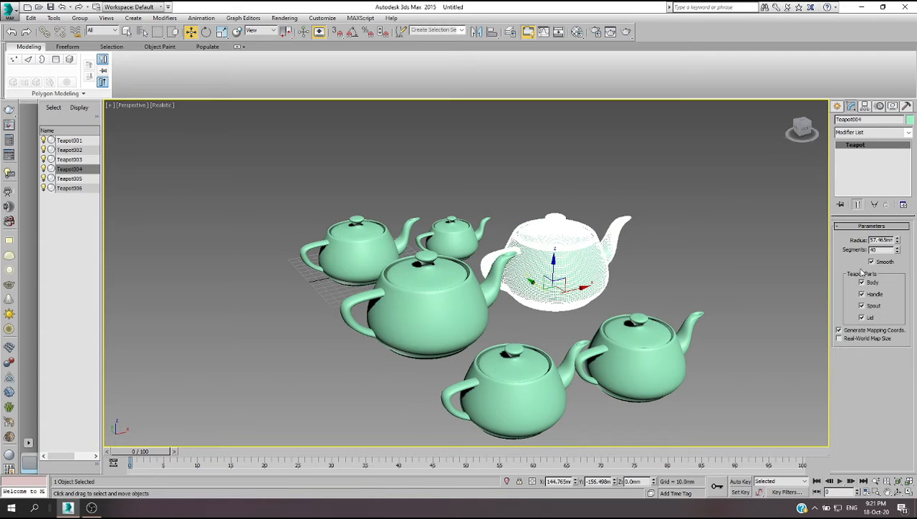
pyautogui.moveTo(898, 245)
pyautogui.mouseDown()
pyautogui.moveTo(898, 225)
pyautogui.moveTo(901, 250)
pyautogui.mouseUp()
pyautogui.click(529, 417)
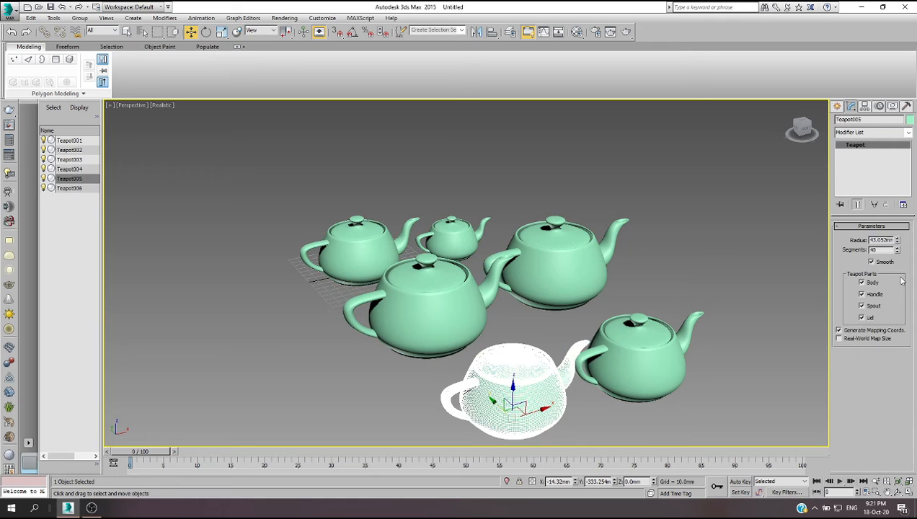
pyautogui.moveTo(898, 242)
pyautogui.mouseDown()
pyautogui.moveTo(898, 225)
pyautogui.moveTo(900, 249)
pyautogui.mouseUp()
pyautogui.click(654, 366)
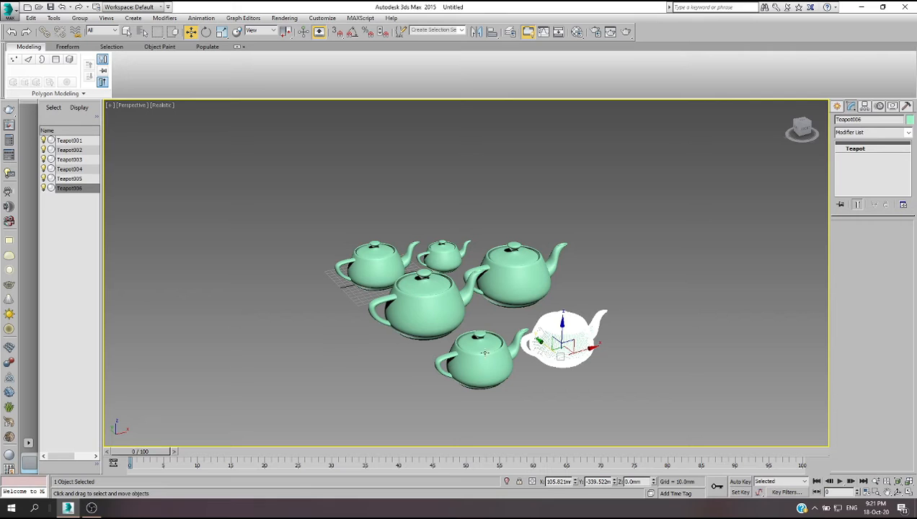
# Select all six teapots and delete them from the scene.
pyautogui.click(617, 272)
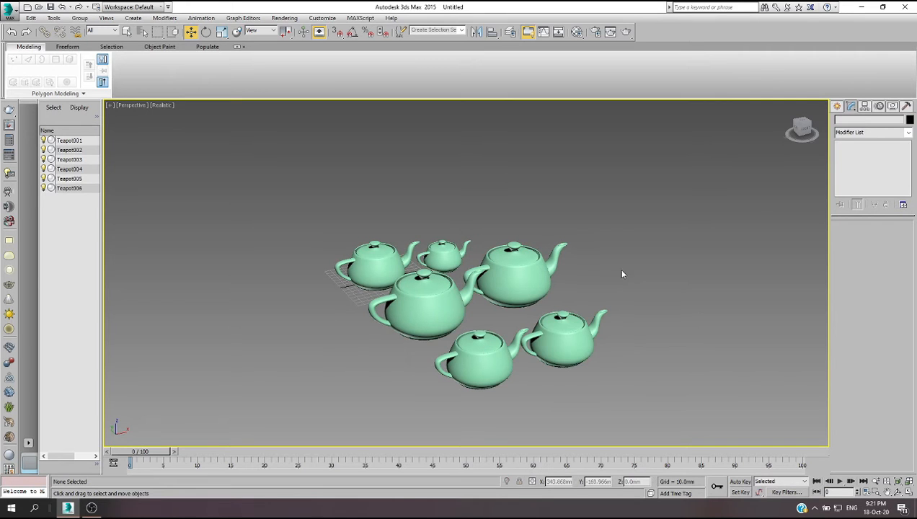
pyautogui.moveTo(623, 209); pyautogui.dragTo(314, 401)
pyautogui.press('Delete')
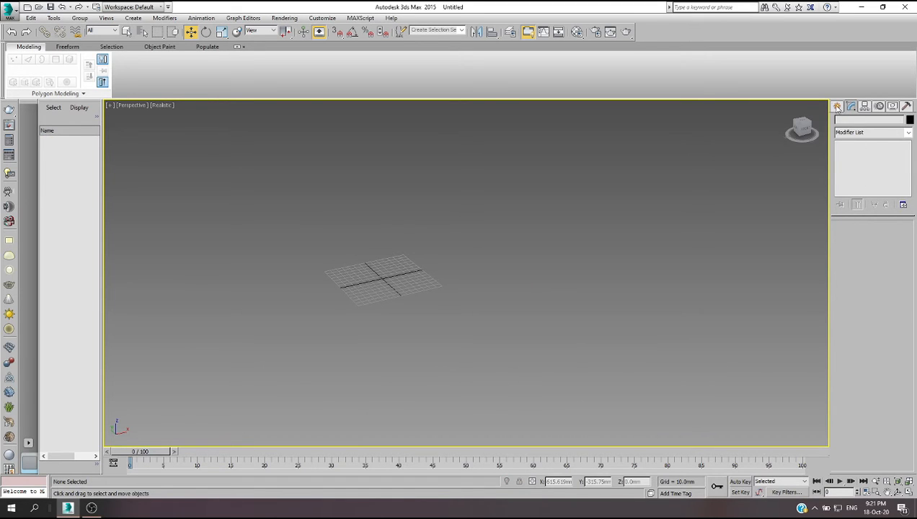
# Create a box on the grid about 49.4 mm long, 77.9 mm wide and 36.4 mm high.
pyautogui.click(836, 107)
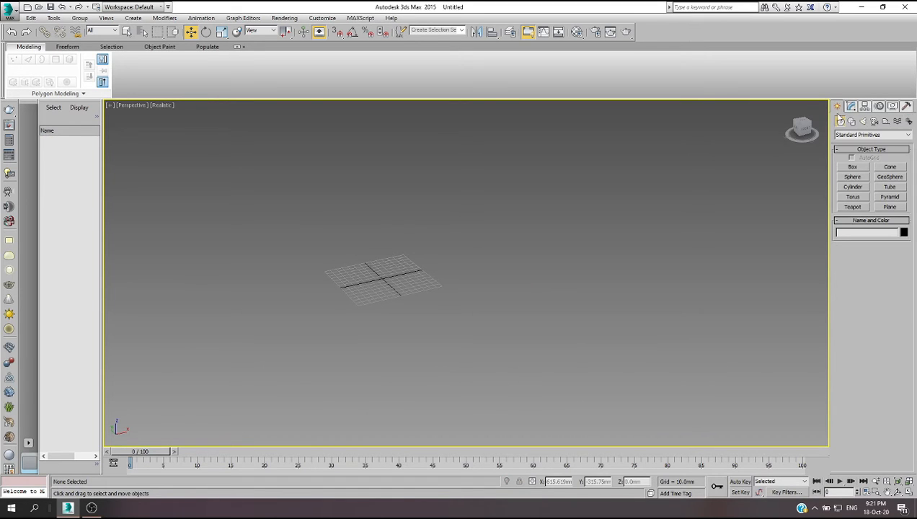
pyautogui.click(852, 167)
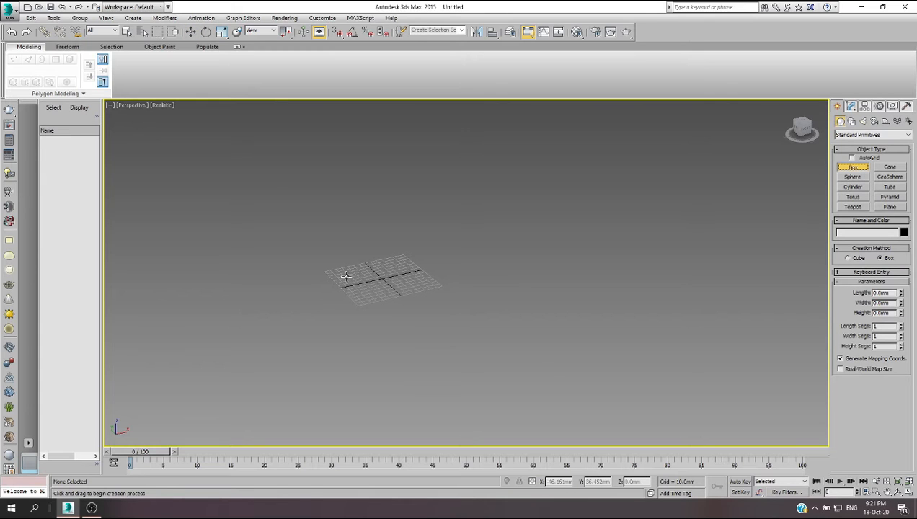
pyautogui.moveTo(342, 273); pyautogui.dragTo(409, 280)
pyautogui.click(397, 264)
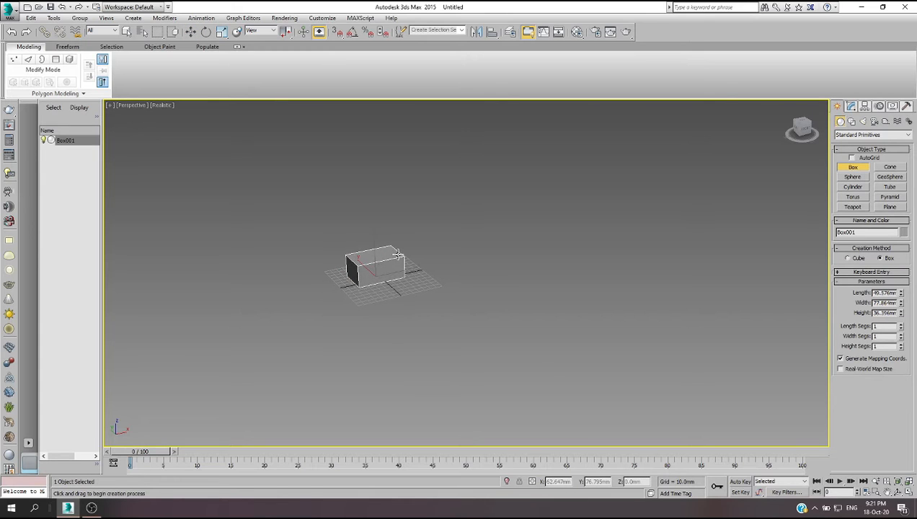
# Clone the box along the X axis to about X 117 mm as a single Copy named Box002.
pyautogui.scroll(5, 387, 238)
pyautogui.scroll(-3, 388, 242)
pyautogui.scroll(3, 390, 256)
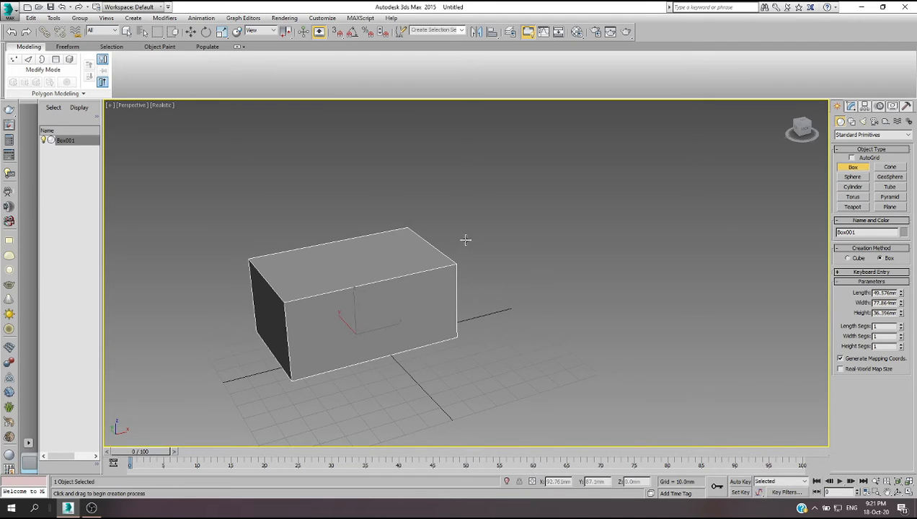
pyautogui.press('w')
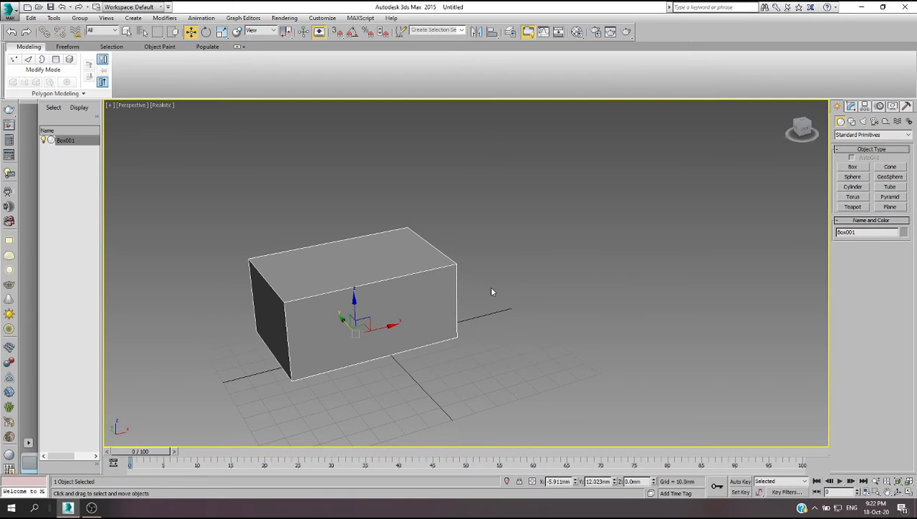
pyautogui.moveTo(404, 327)
pyautogui.keyDown('shift'); pyautogui.mouseDown()
pyautogui.moveTo(469, 328)
pyautogui.moveTo(604, 272)
pyautogui.mouseUp(); pyautogui.keyUp('shift')
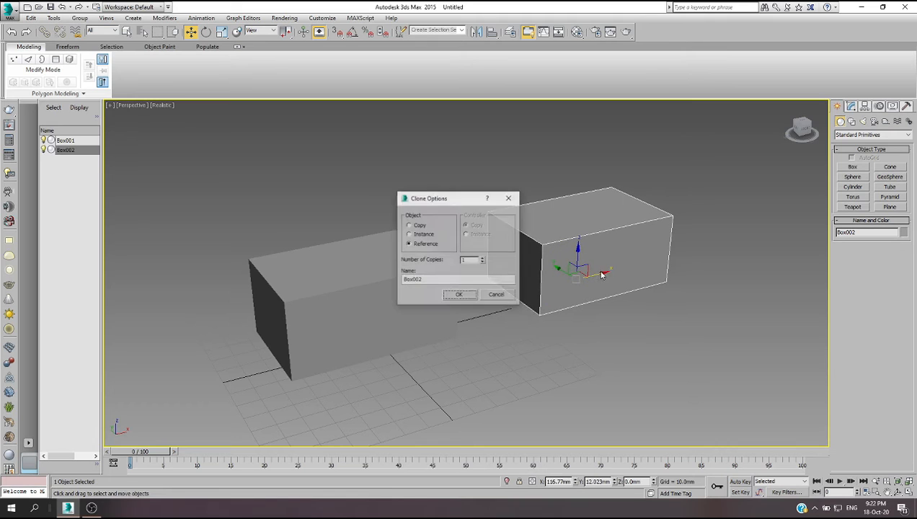
pyautogui.click(418, 226)
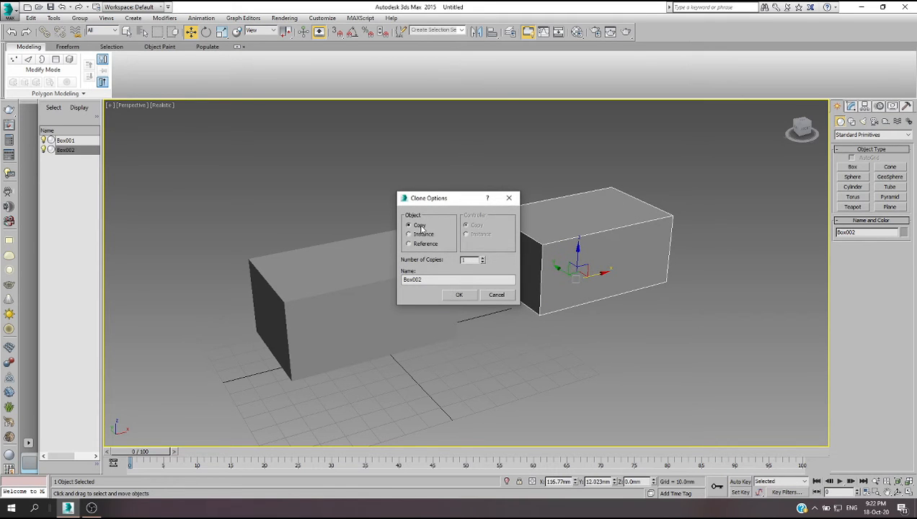
pyautogui.click(458, 295)
# Clone Box002 along the X axis to about X 220 mm as an Instance named Box003.
pyautogui.scroll(-3, 429, 248)
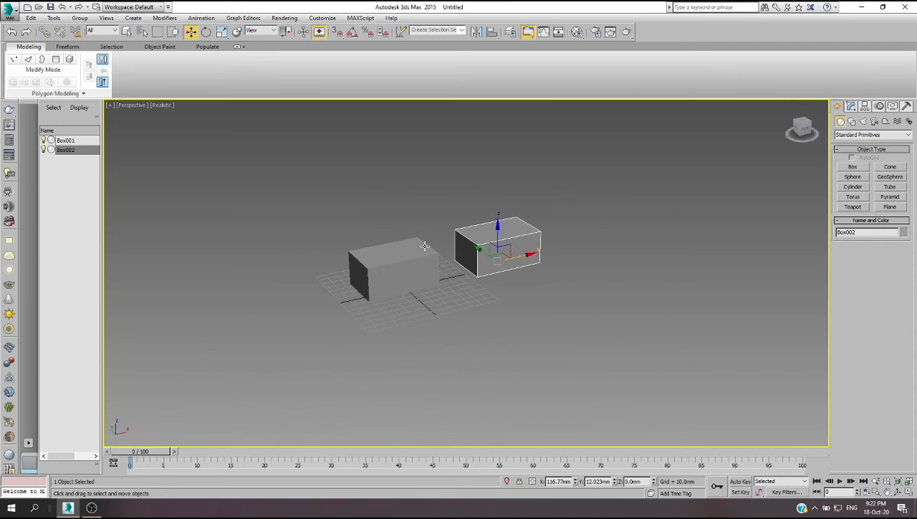
pyautogui.scroll(3, 537, 217)
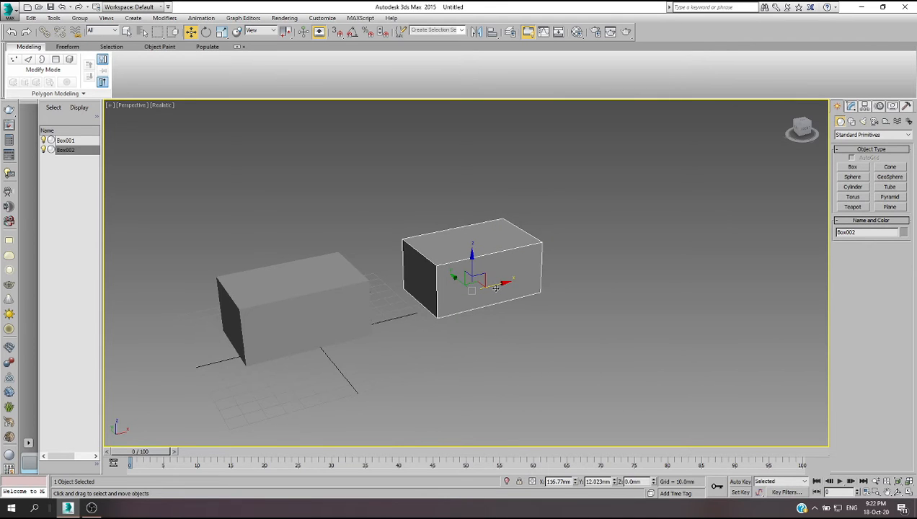
pyautogui.keyDown('shift'); pyautogui.moveTo(493, 288); pyautogui.dragTo(617, 259); pyautogui.keyUp('shift')
pyautogui.click(424, 234)
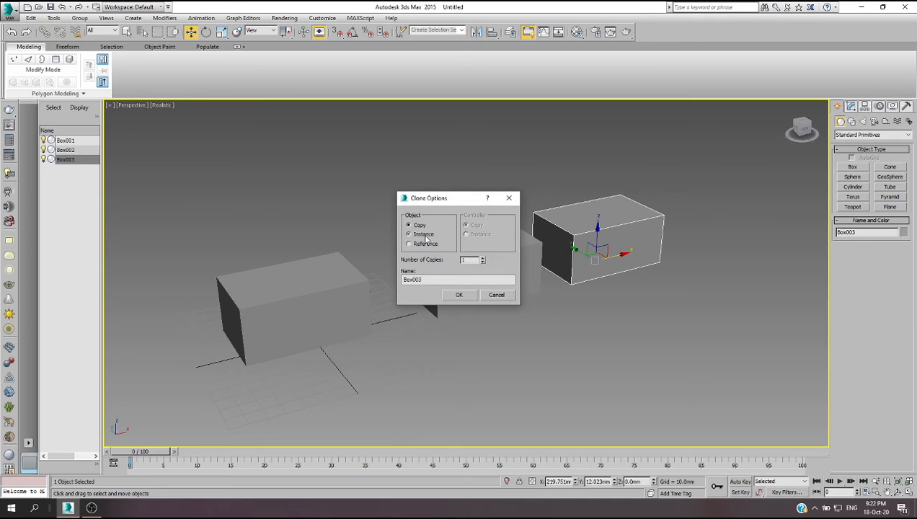
pyautogui.click(460, 295)
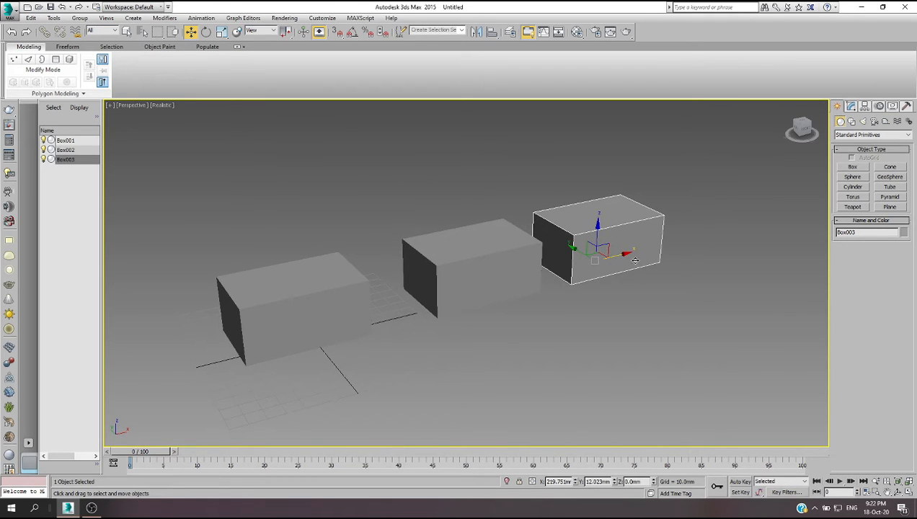
# Clone Box003 along the X axis to about X 349 mm as a Reference named Box004.
pyautogui.keyDown('shift'); pyautogui.moveTo(620, 255); pyautogui.dragTo(753, 223); pyautogui.keyUp('shift')
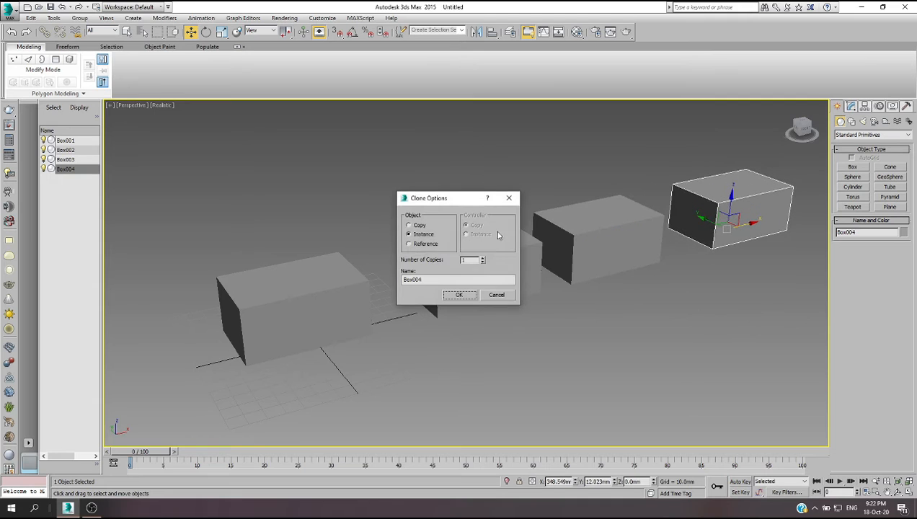
pyautogui.click(409, 244)
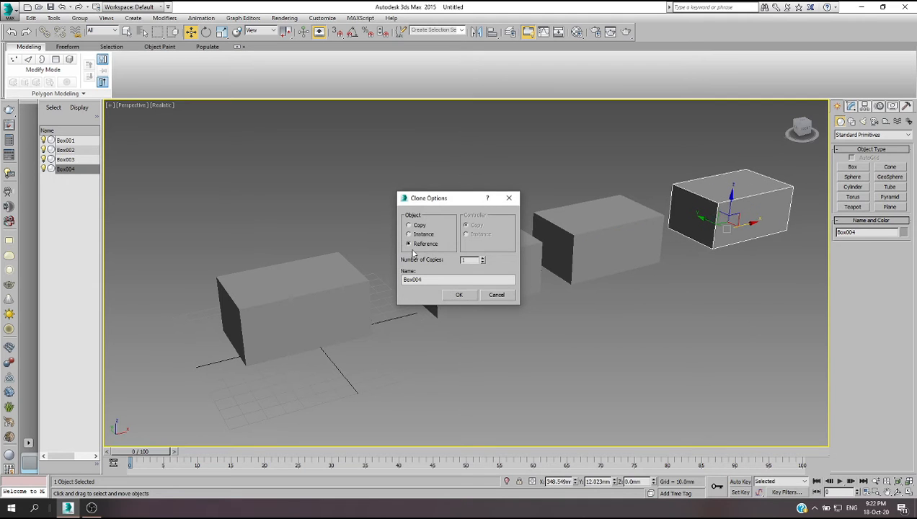
pyautogui.click(460, 295)
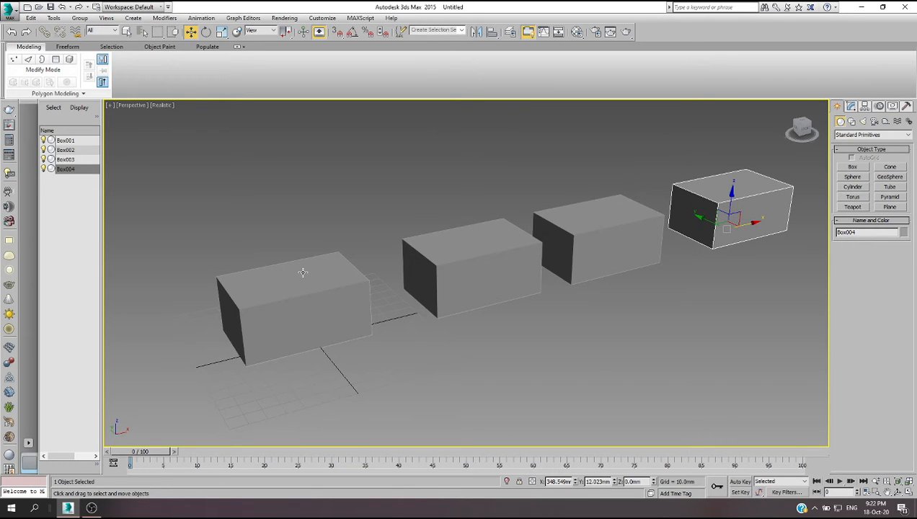
# Select all four boxes and delete them from the scene.
pyautogui.scroll(-3, 337, 316)
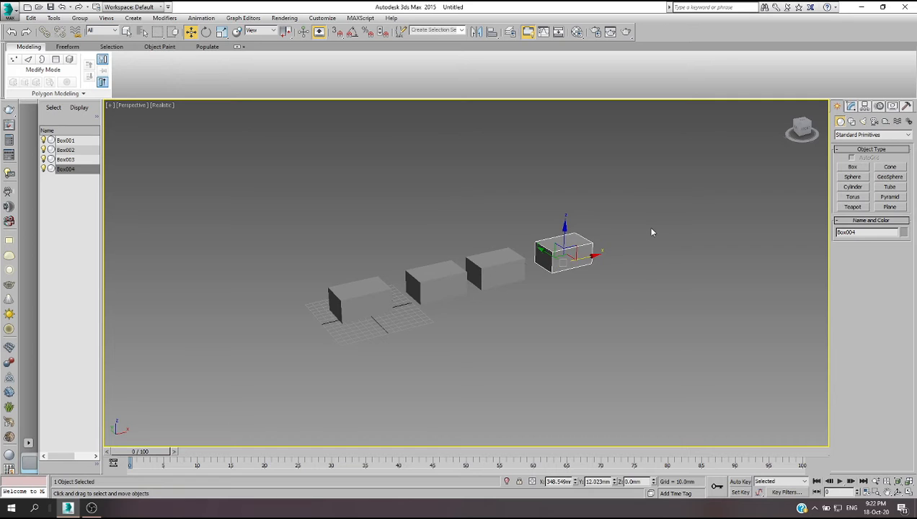
pyautogui.click(587, 229)
pyautogui.moveTo(596, 218); pyautogui.dragTo(290, 345)
pyautogui.press('Delete')
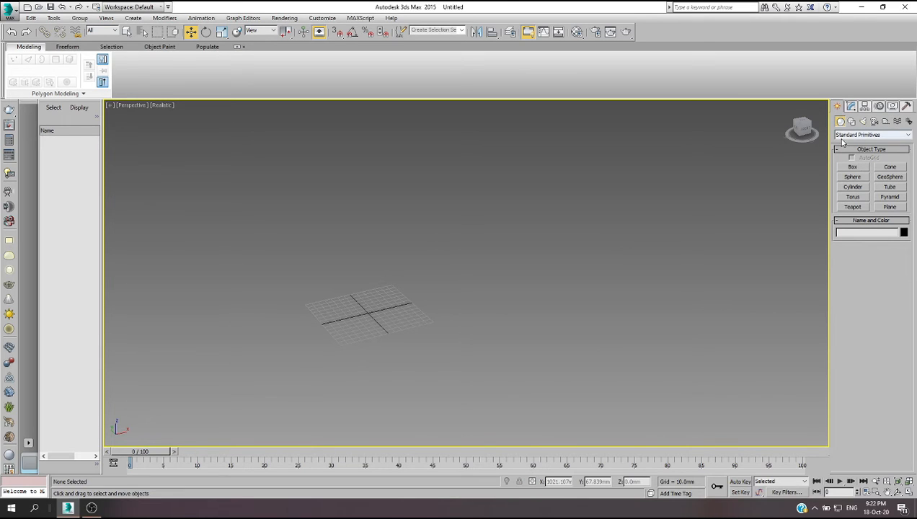
# Create a small sphere near the grid's left corner, centred at about X -36 mm, Y 43 mm, and activate the Move tool.
pyautogui.click(853, 167)
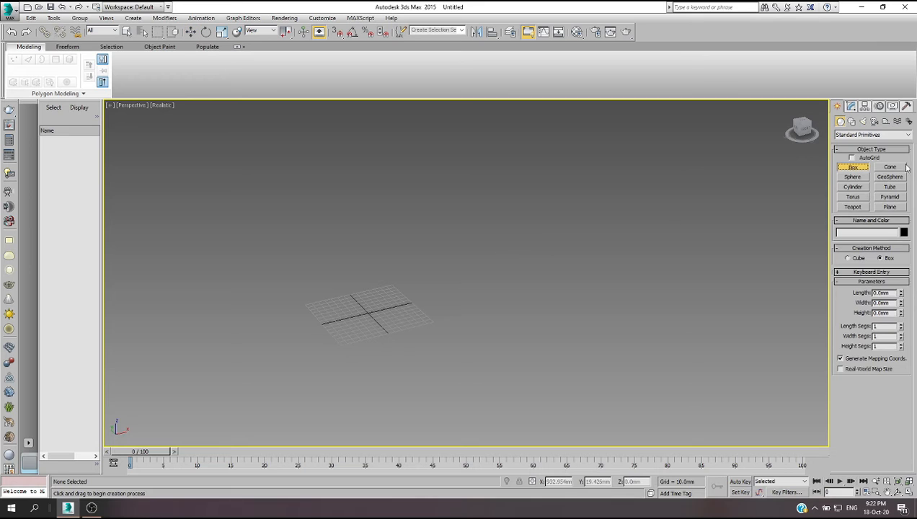
pyautogui.click(853, 177)
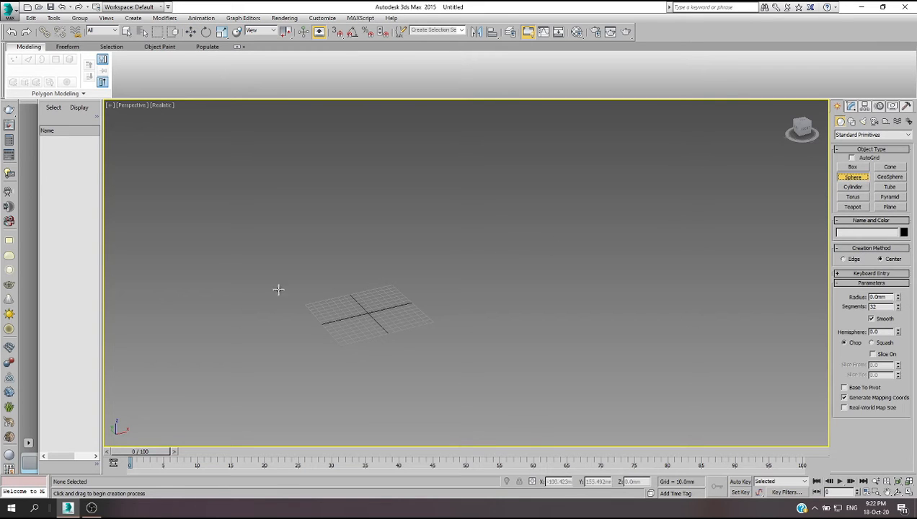
pyautogui.moveTo(333, 308); pyautogui.dragTo(333, 323)
pyautogui.press('w')
# Clone the sphere along the X axis as 35 references spaced about 89 mm apart.
pyautogui.scroll(5, 333, 318)
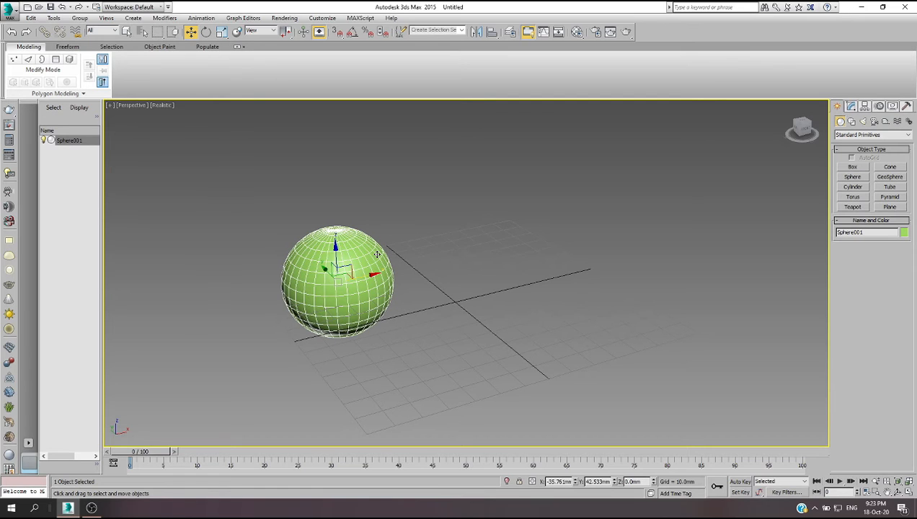
pyautogui.scroll(-3, 367, 286)
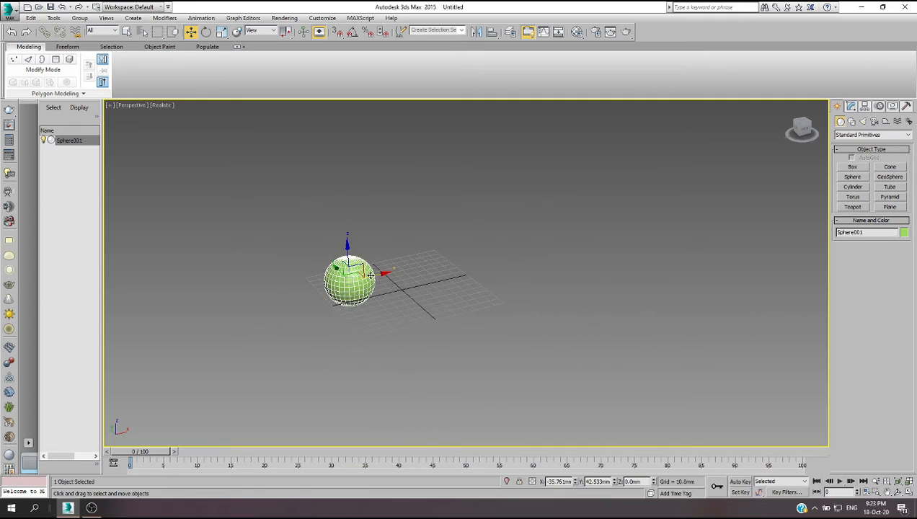
pyautogui.keyDown('shift'); pyautogui.moveTo(370, 275); pyautogui.dragTo(453, 263); pyautogui.keyUp('shift')
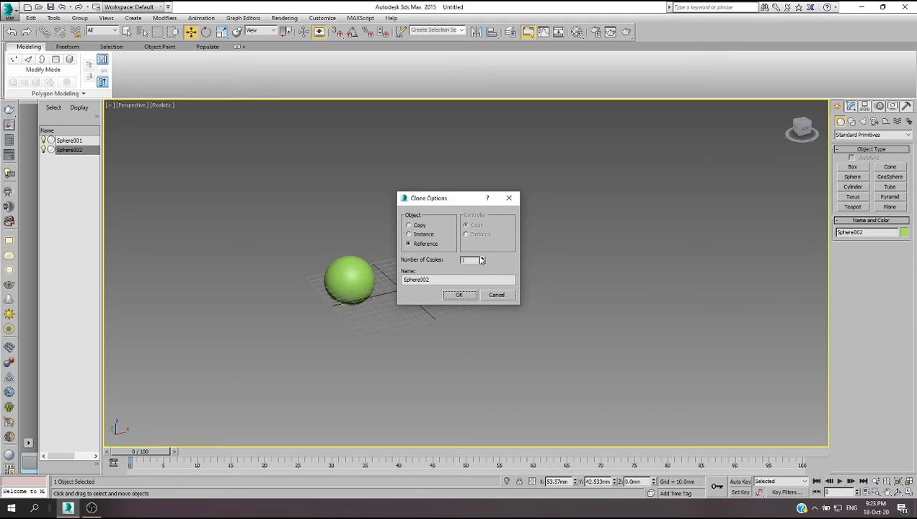
pyautogui.moveTo(482, 260); pyautogui.dragTo(483, 248)
pyautogui.click(462, 294)
pyautogui.scroll(-8, 368, 278)
pyautogui.scroll(-4, 343, 283)
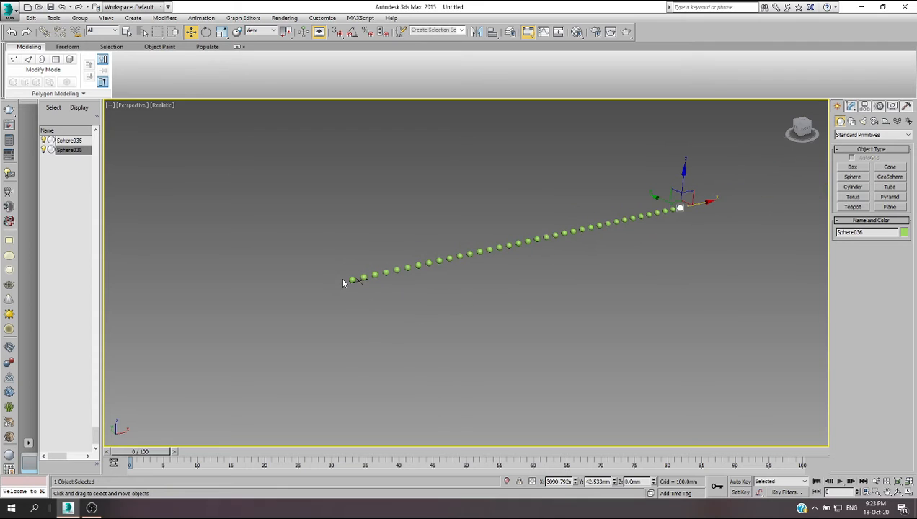
# Select the whole row of 36 spheres and clone it along the Y axis as 10 reference rows.
pyautogui.click(503, 302)
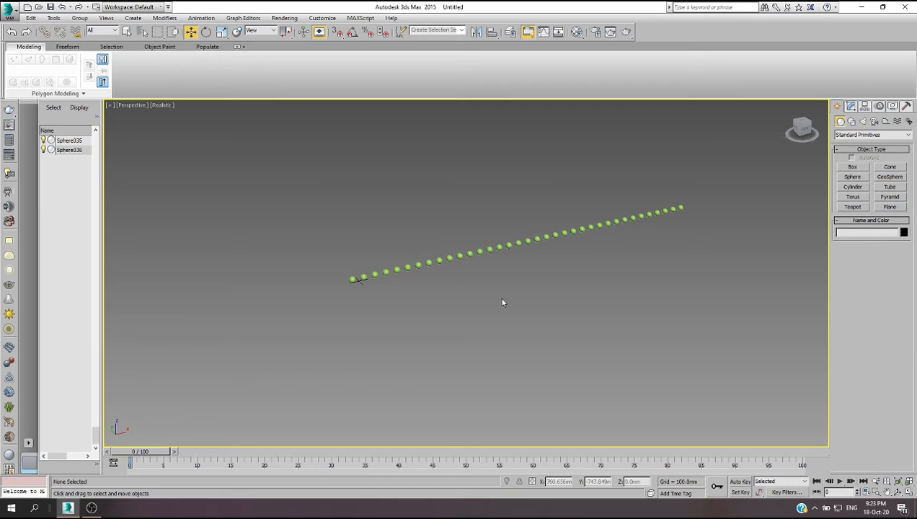
pyautogui.moveTo(706, 189); pyautogui.dragTo(335, 319)
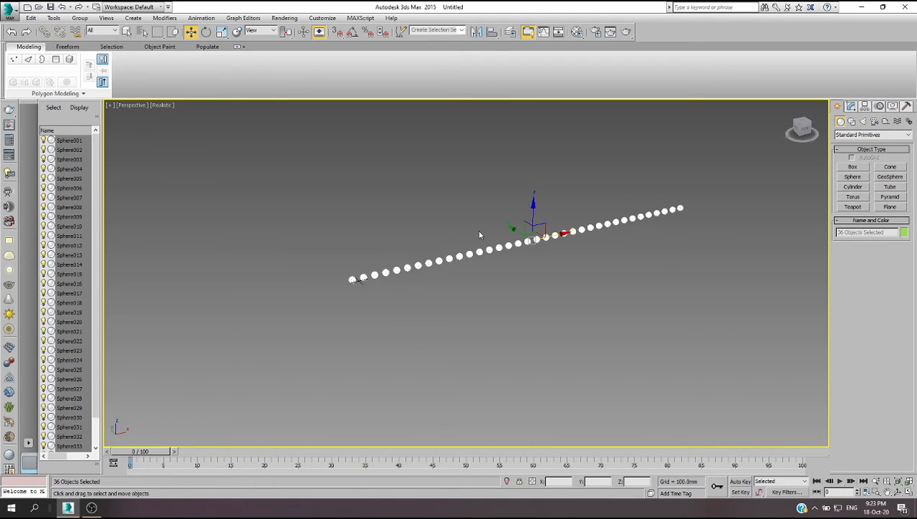
pyautogui.moveTo(511, 236)
pyautogui.keyDown('shift'); pyautogui.mouseDown()
pyautogui.moveTo(543, 255)
pyautogui.moveTo(559, 277)
pyautogui.moveTo(549, 281)
pyautogui.mouseUp(); pyautogui.keyUp('shift')
pyautogui.click(483, 259)
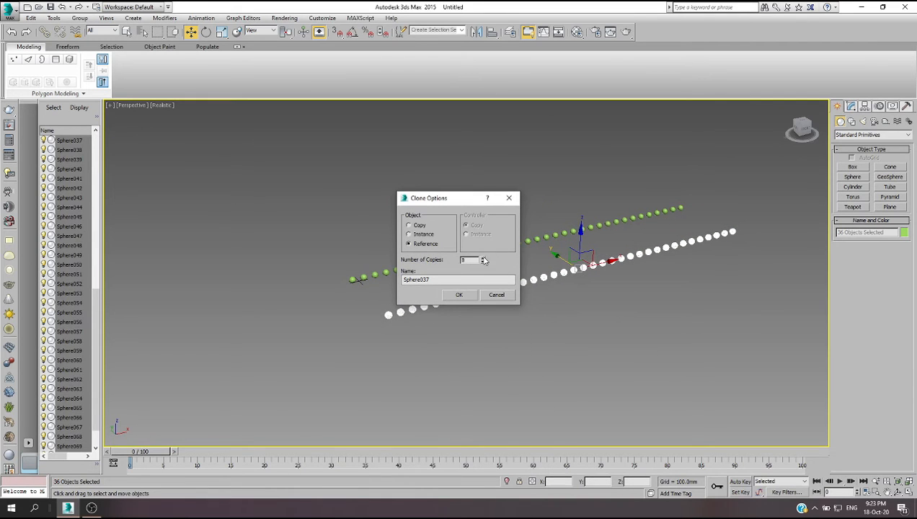
pyautogui.click(459, 294)
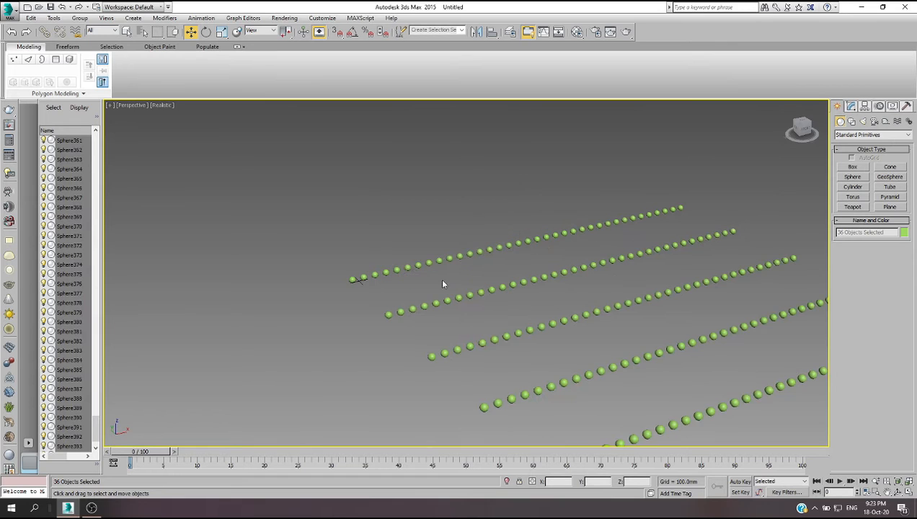
pyautogui.scroll(-5, 379, 237)
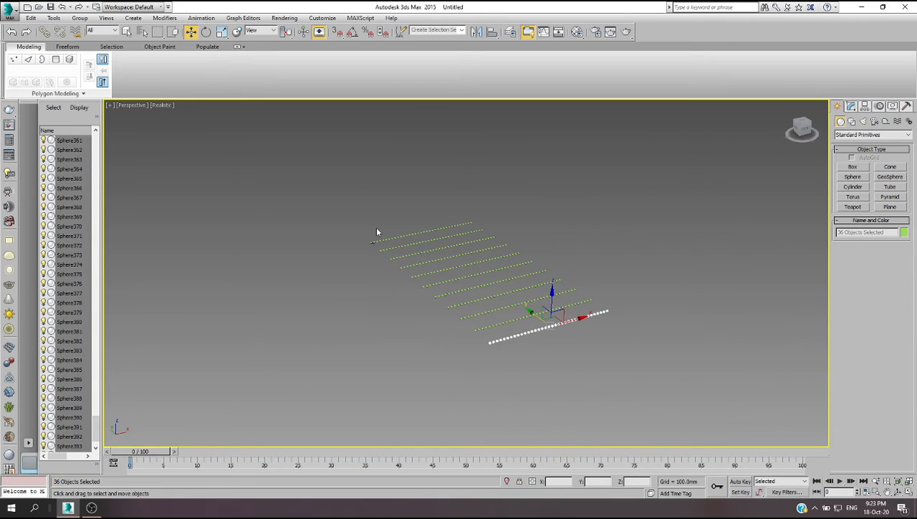
# Select all 396 spheres across the 11 rows and clone them upward along the Z axis as 5 reference layers.
pyautogui.click(627, 277)
pyautogui.scroll(6, 410, 247)
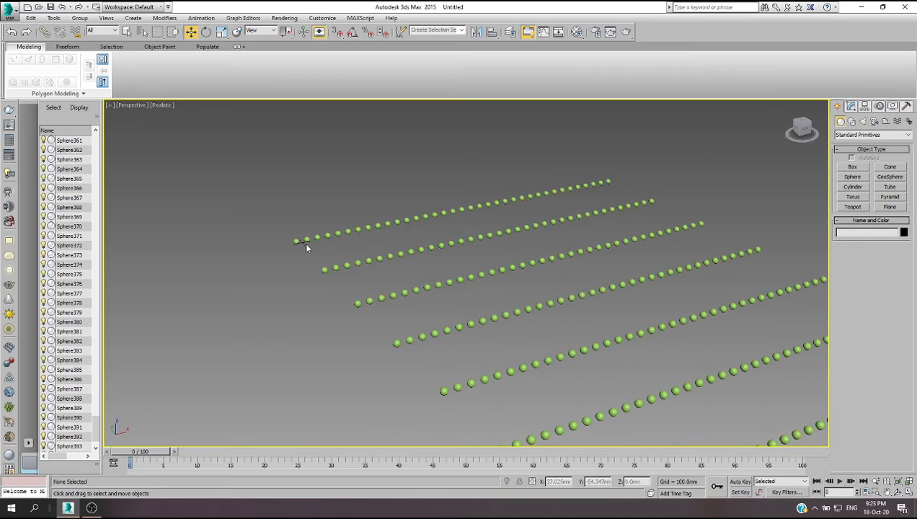
pyautogui.scroll(3, 306, 247)
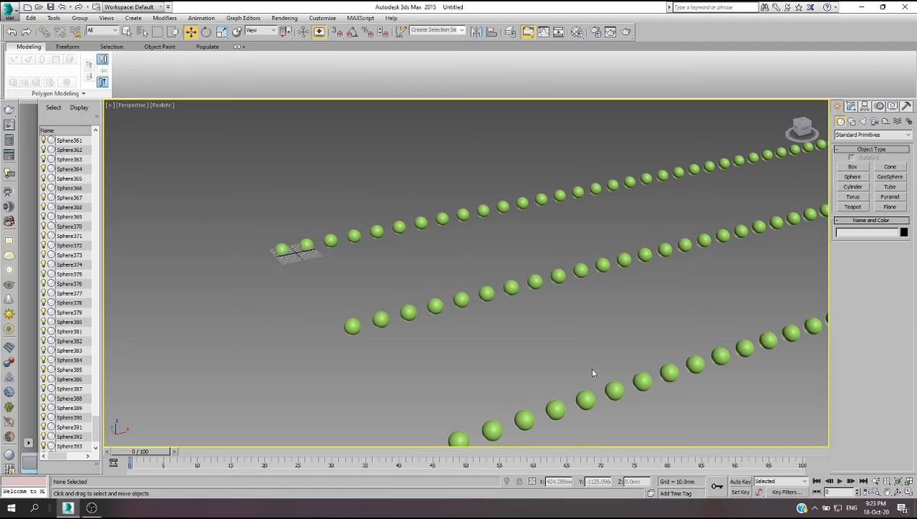
pyautogui.scroll(-10, 393, 300)
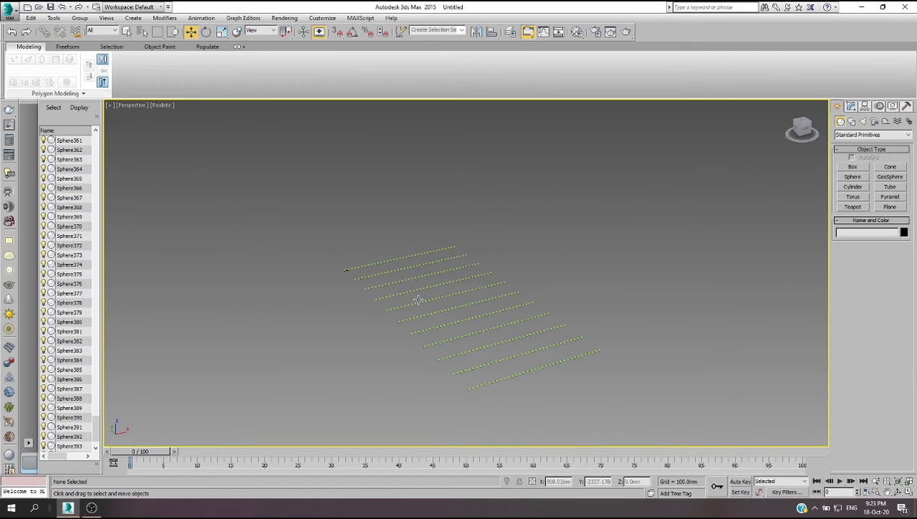
pyautogui.moveTo(606, 206); pyautogui.dragTo(329, 417)
pyautogui.scroll(5, 420, 370)
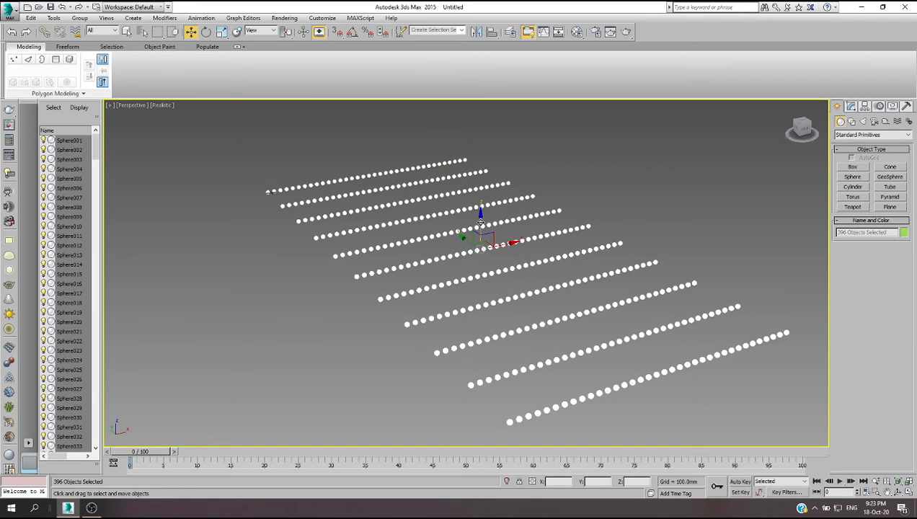
pyautogui.keyDown('shift'); pyautogui.moveTo(481, 222); pyautogui.dragTo(481, 183); pyautogui.keyUp('shift')
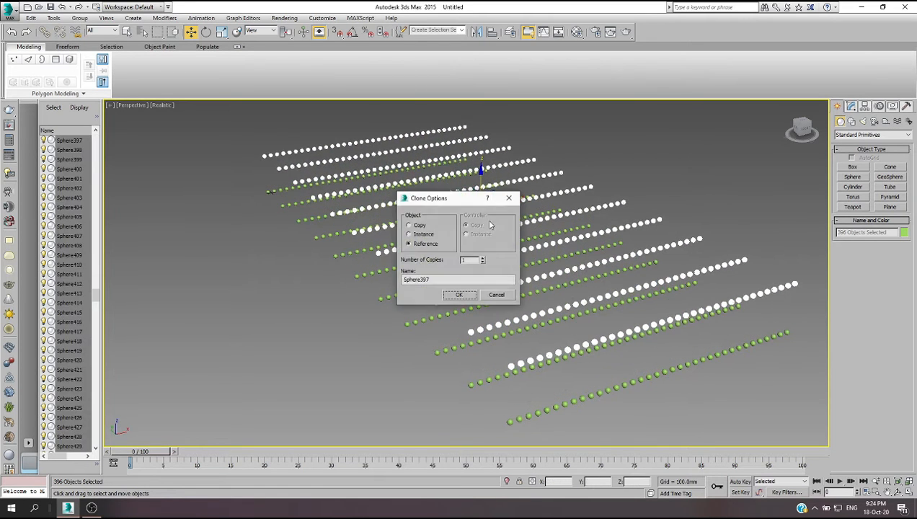
pyautogui.click(483, 258)
pyautogui.click(459, 295)
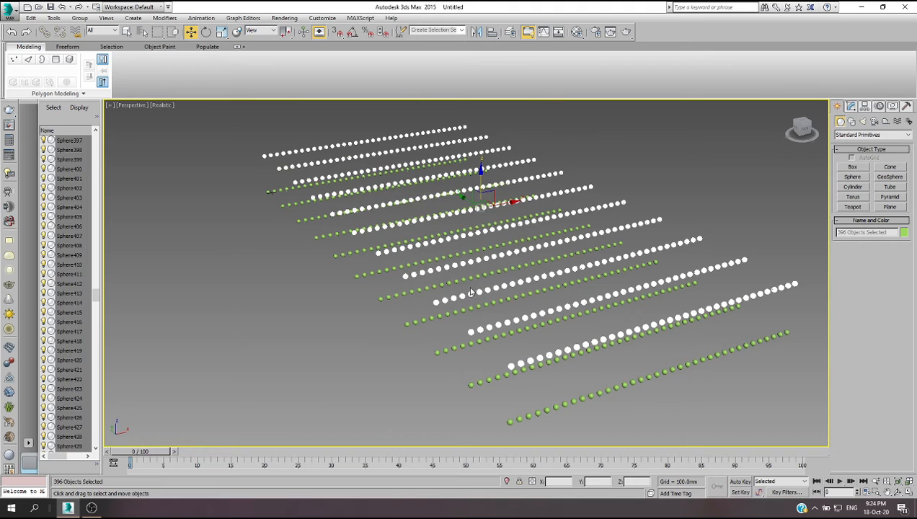
pyautogui.press('z')
pyautogui.click(618, 283)
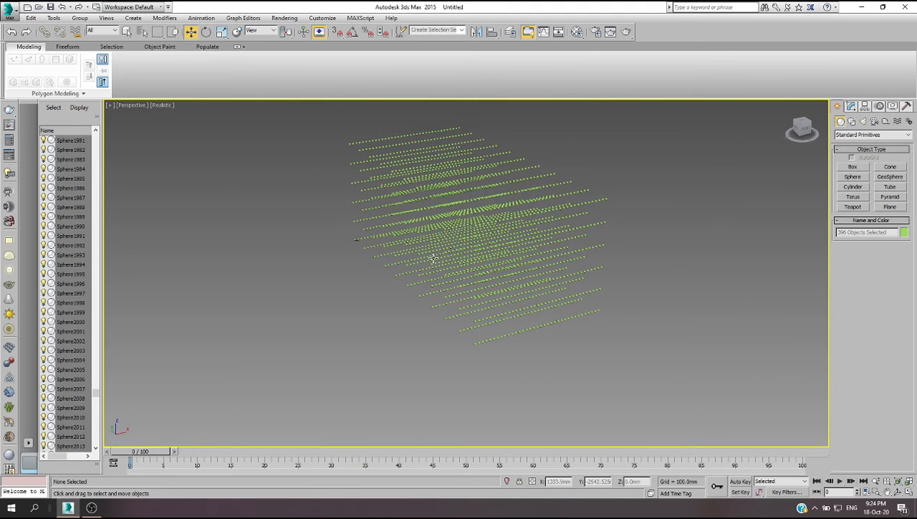
# Select every sphere in the stacked layers and delete them all from the scene.
pyautogui.scroll(5, 433, 222)
pyautogui.scroll(-5, 433, 231)
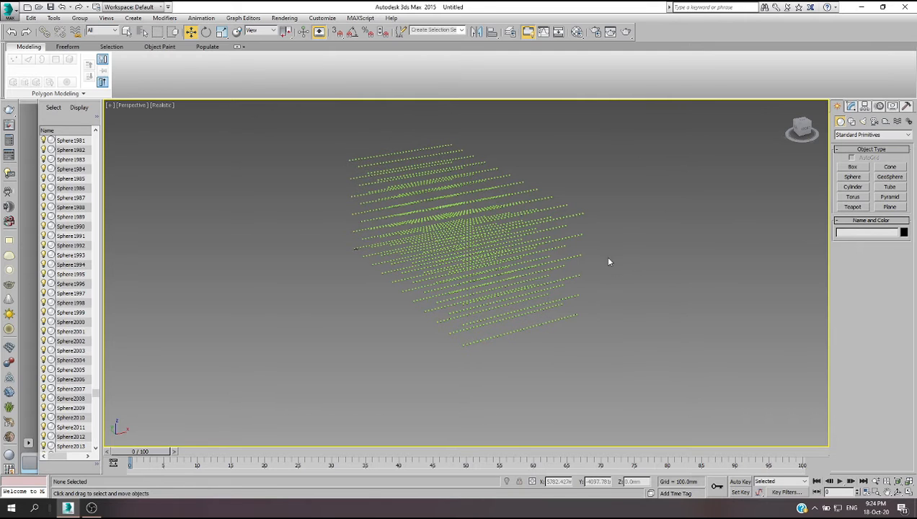
pyautogui.moveTo(624, 138); pyautogui.dragTo(320, 367)
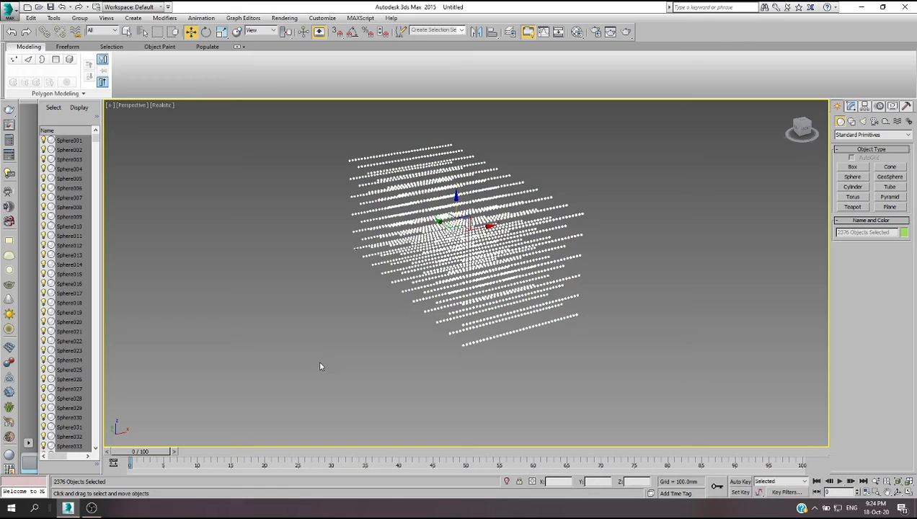
pyautogui.press('Delete')
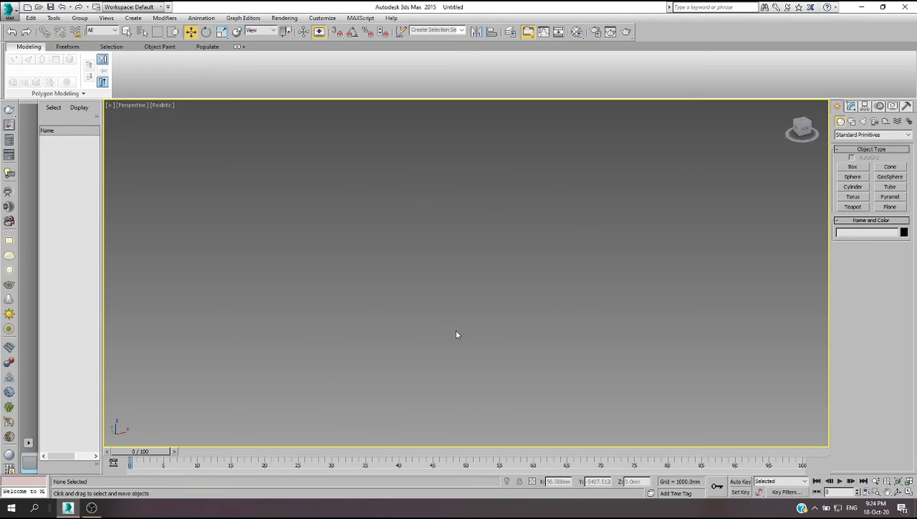
# Create a teapot on the grid centred at about X -33 mm, Y -13 mm, and activate the Move tool.
pyautogui.click(788, 105)
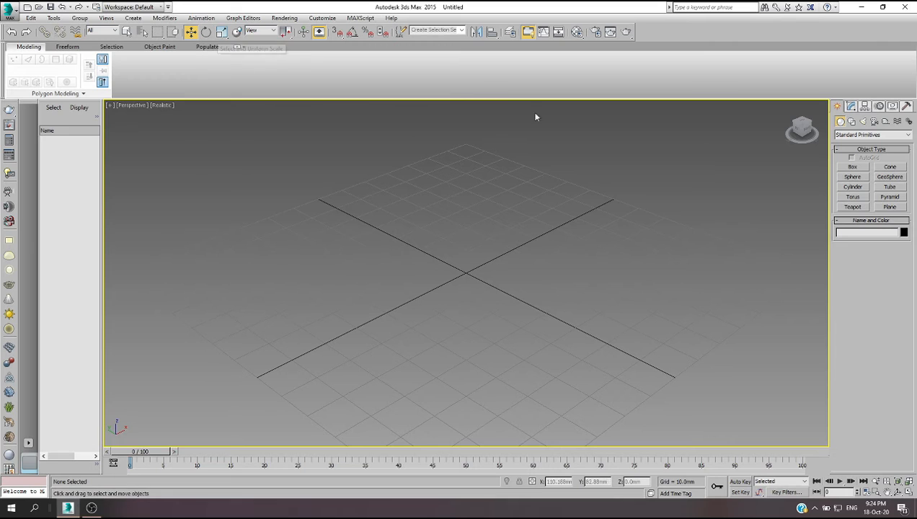
pyautogui.click(853, 207)
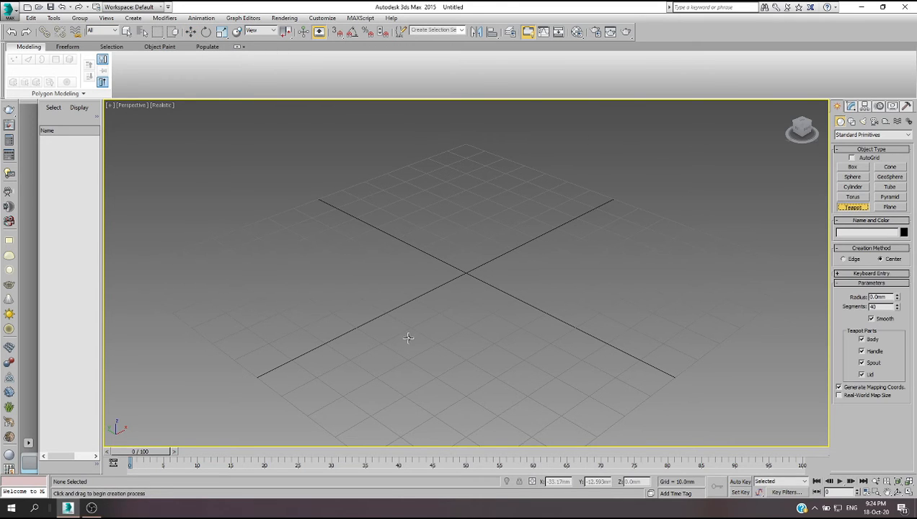
pyautogui.moveTo(406, 336); pyautogui.dragTo(404, 356)
pyautogui.rightClick(469, 355)
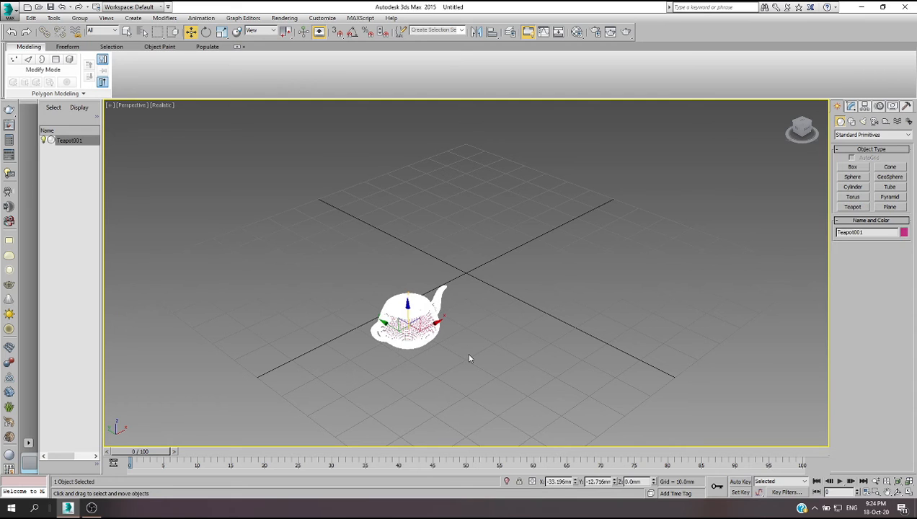
# Clone the teapot as one reference while rotating it about -85 degrees around the Z axis.
pyautogui.click(207, 32)
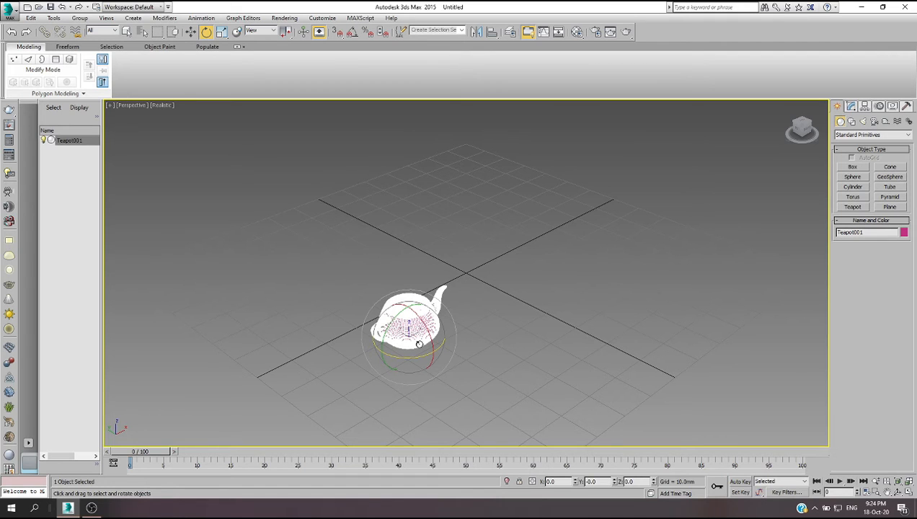
pyautogui.moveTo(421, 351)
pyautogui.mouseDown()
pyautogui.moveTo(317, 364)
pyautogui.moveTo(336, 362)
pyautogui.mouseUp()
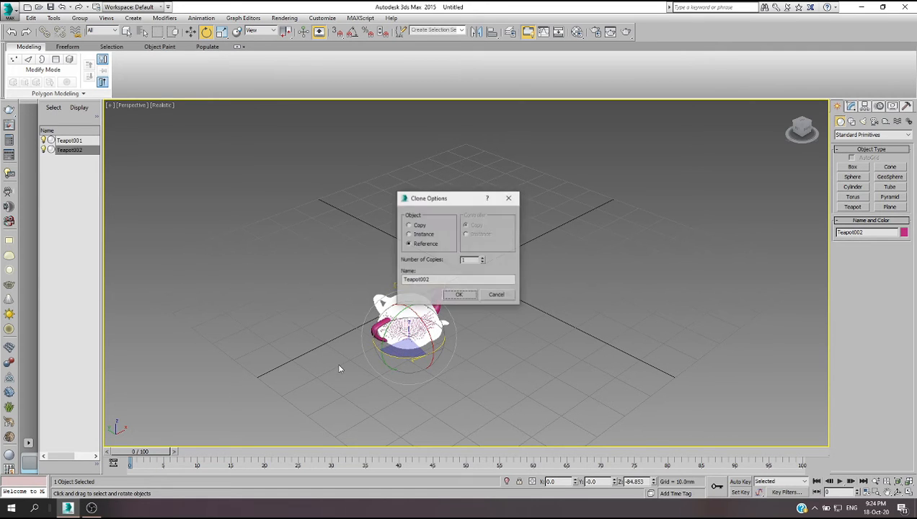
pyautogui.click(463, 296)
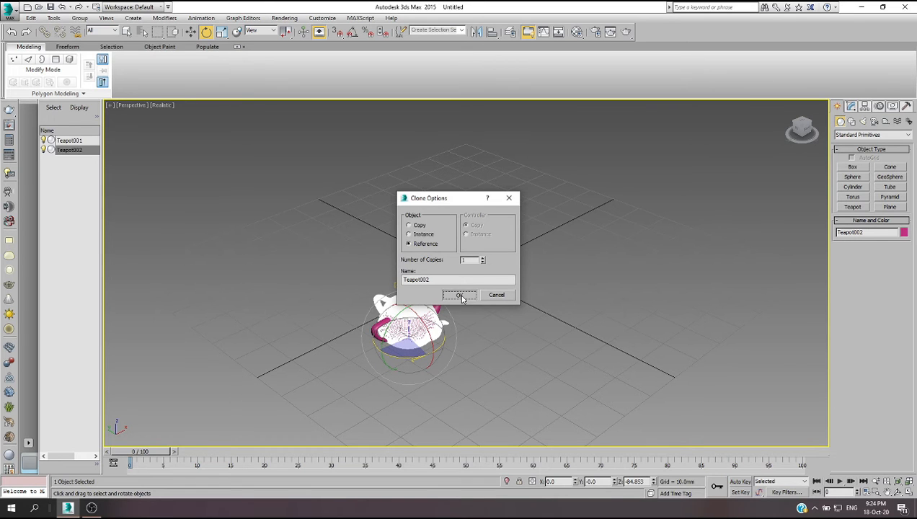
pyautogui.scroll(5, 384, 329)
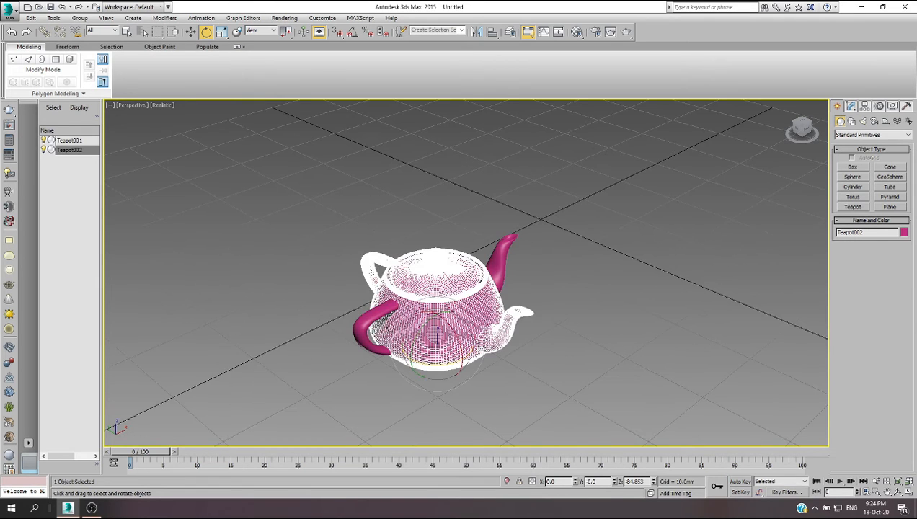
# Scale the rotated teapot clone up uniformly and move it clear of the original, toward the grid's left side.
pyautogui.click(222, 31)
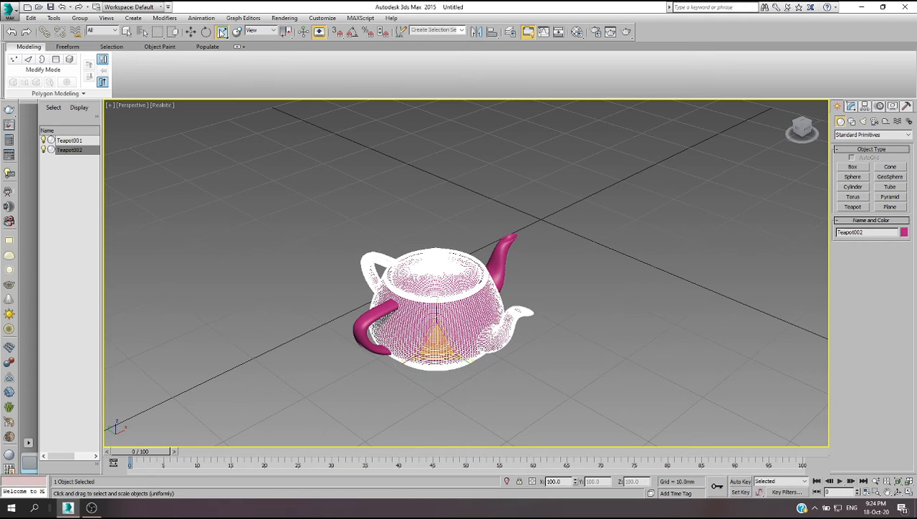
pyautogui.moveTo(433, 339); pyautogui.dragTo(408, 304)
pyautogui.click(190, 32)
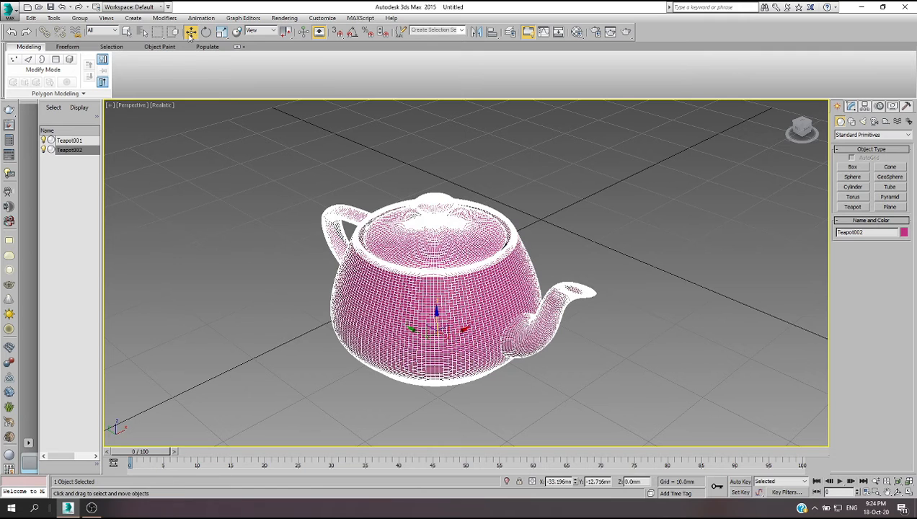
pyautogui.moveTo(514, 332); pyautogui.dragTo(327, 229)
pyautogui.click(677, 307)
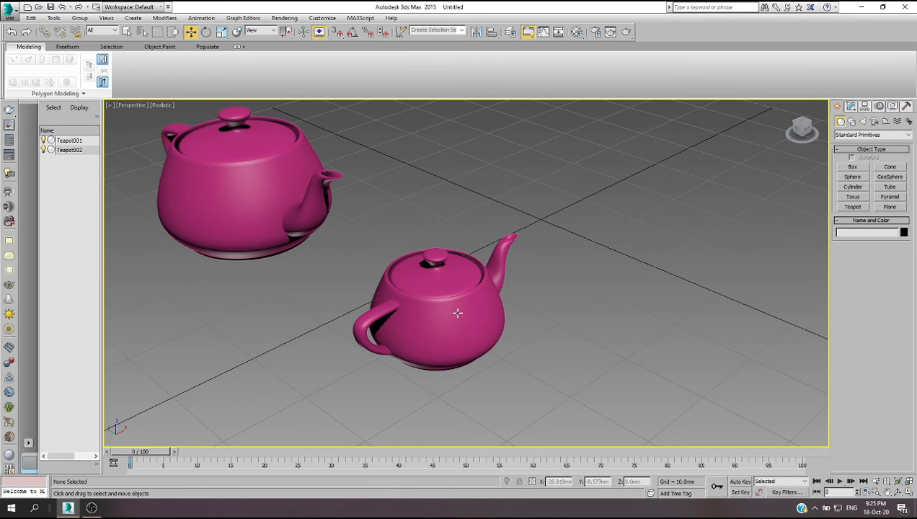
# Clone the original small teapot as one reference while scaling it uniformly to about 170%.
pyautogui.scroll(-3, 457, 313)
pyautogui.click(427, 321)
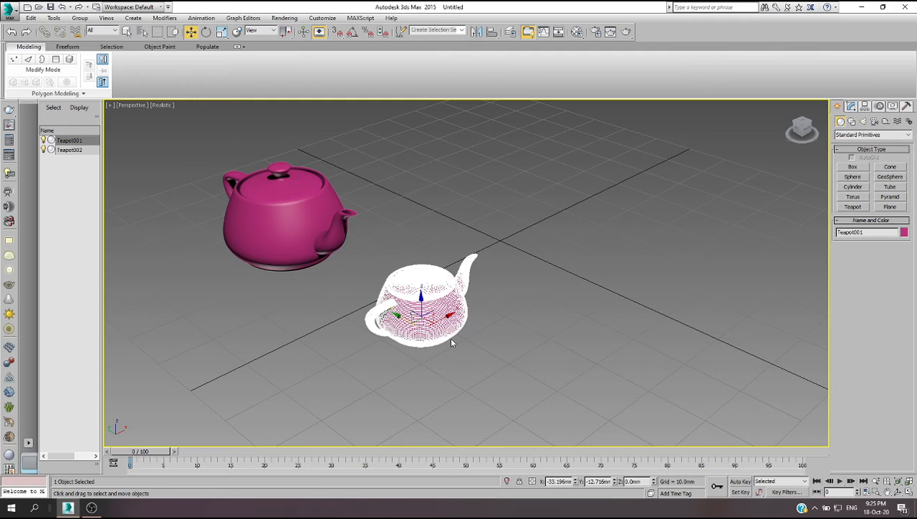
pyautogui.click(221, 31)
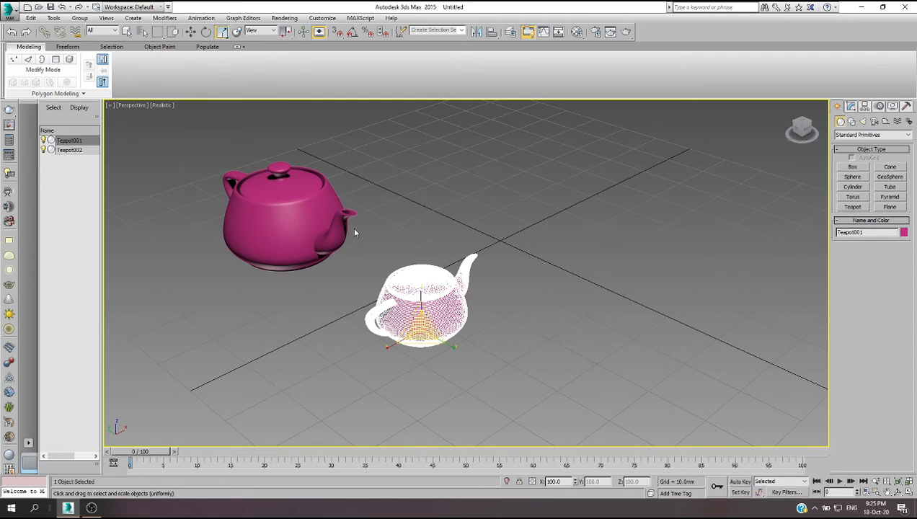
pyautogui.keyDown('shift'); pyautogui.moveTo(421, 326); pyautogui.dragTo(415, 261); pyautogui.keyUp('shift')
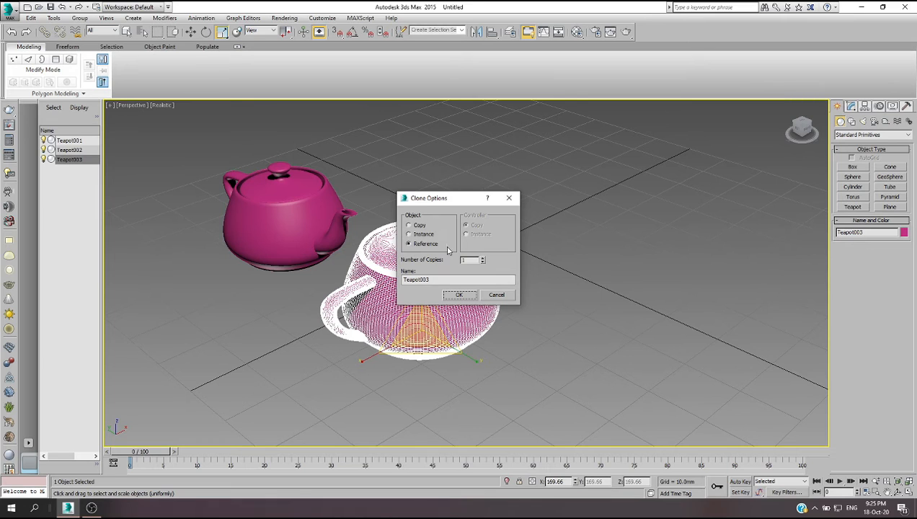
pyautogui.click(465, 295)
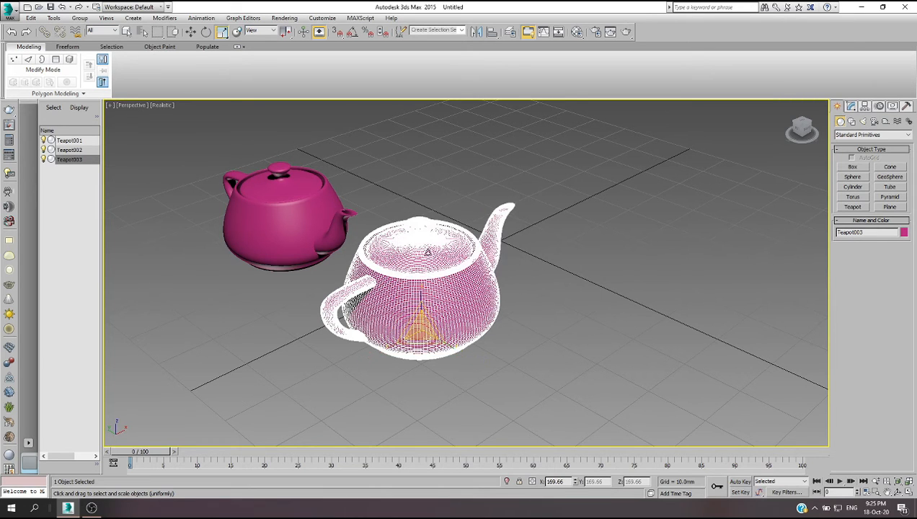
# Move the enlarged teapot clone along the X axis to about X 15 mm and deselect it.
pyautogui.click(192, 32)
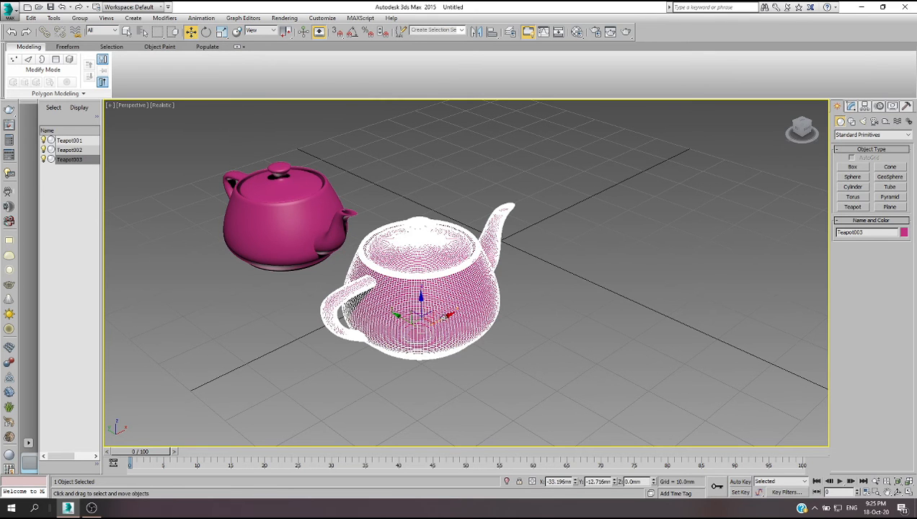
pyautogui.moveTo(421, 312); pyautogui.dragTo(575, 240)
pyautogui.click(563, 386)
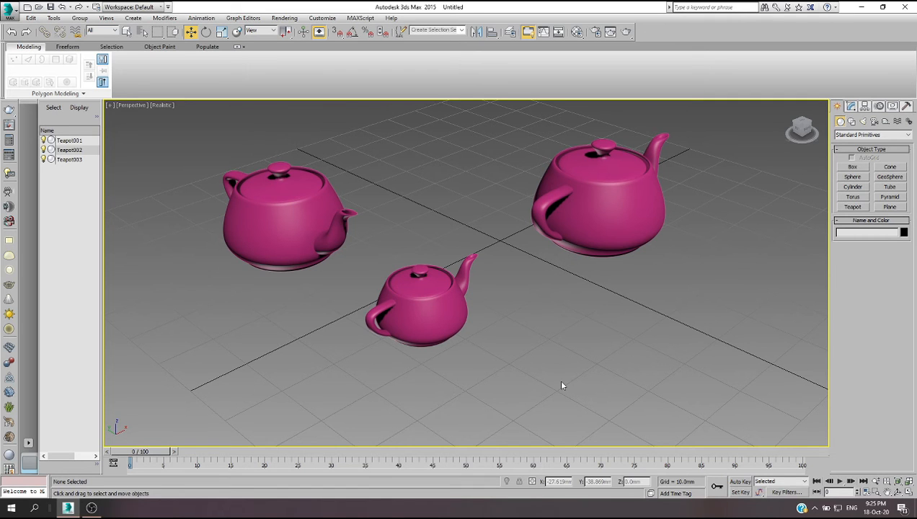
# Delete the original small teapot and its rotated clone, leaving only the enlarged clone.
pyautogui.scroll(-4, 428, 354)
pyautogui.scroll(4, 455, 372)
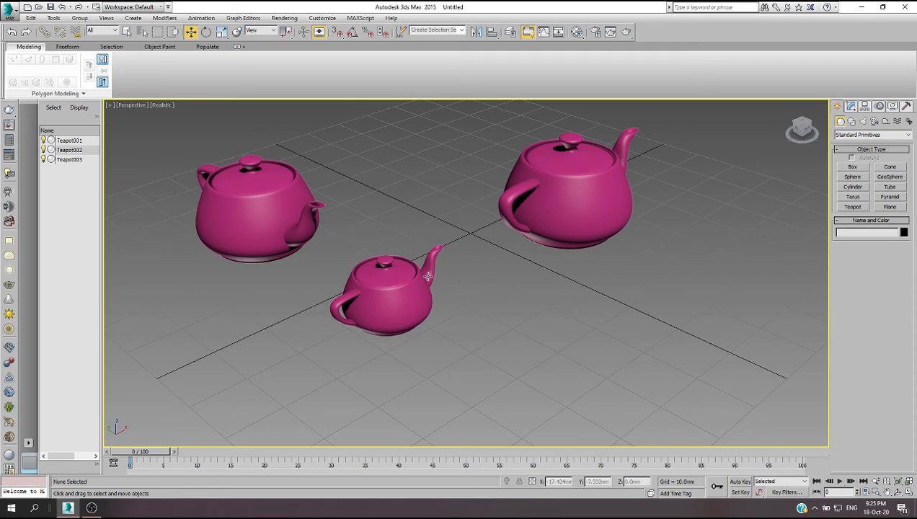
pyautogui.scroll(-6, 422, 233)
pyautogui.moveTo(424, 228); pyautogui.dragTo(330, 328)
pyautogui.press('Delete')
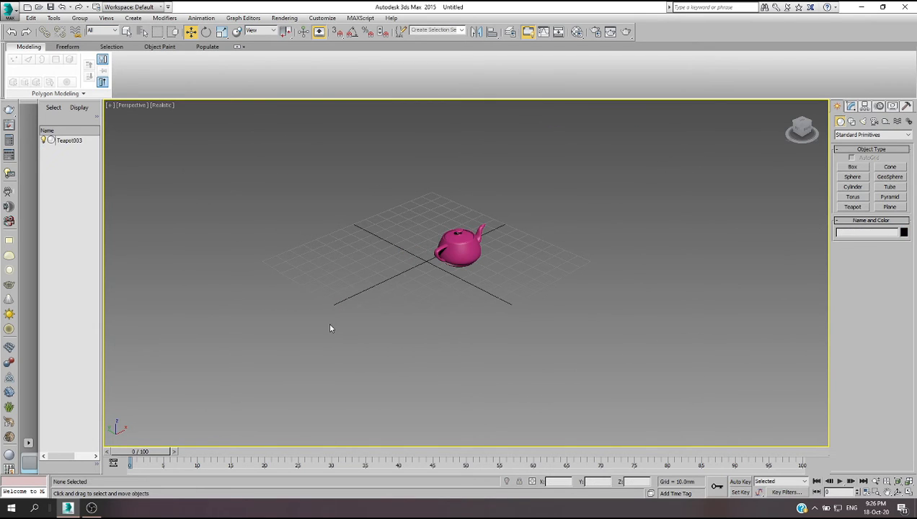
pyautogui.scroll(4, 475, 246)
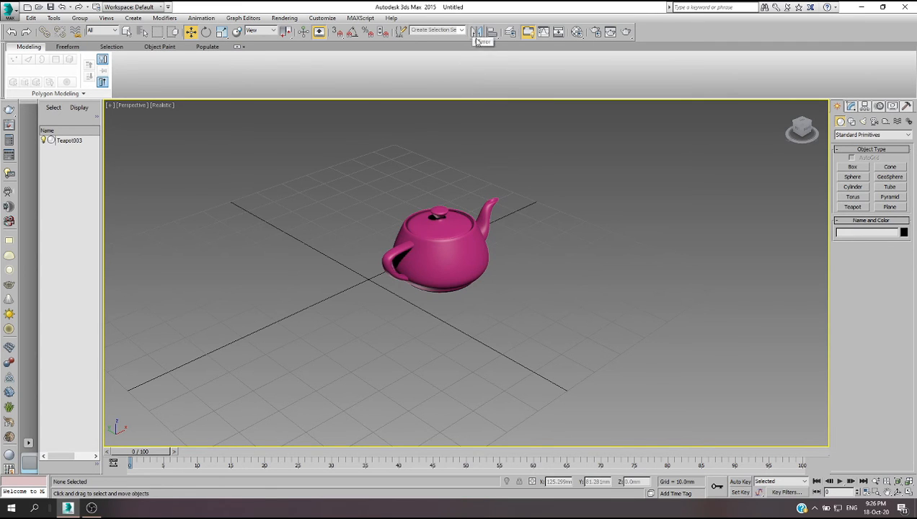
pyautogui.click(31, 18)
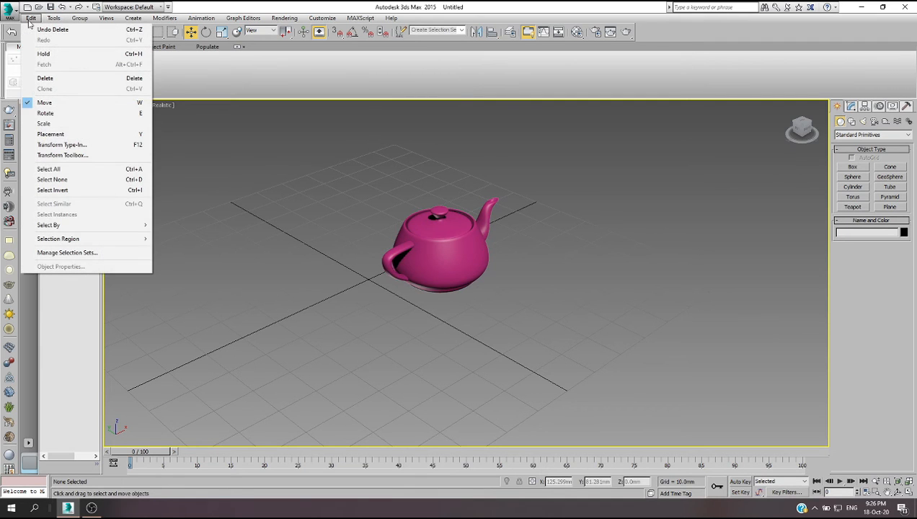
pyautogui.moveTo(52, 20)
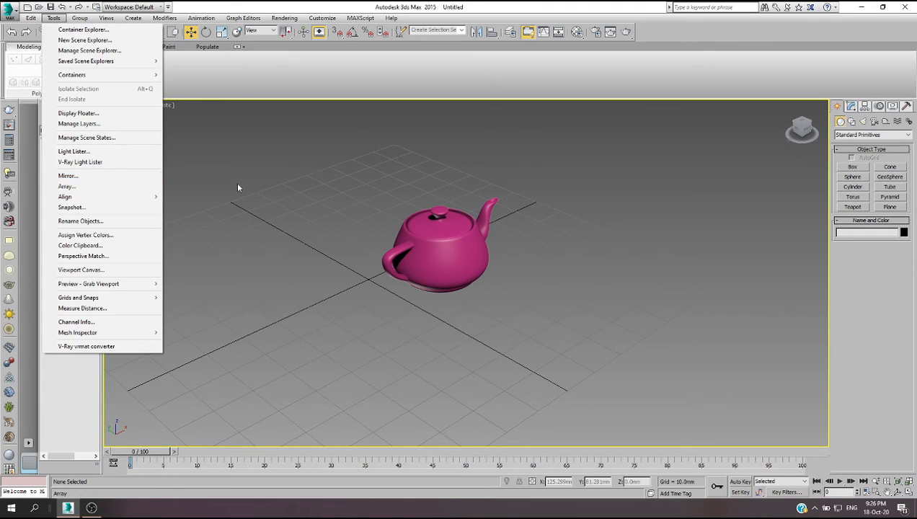
pyautogui.click(480, 146)
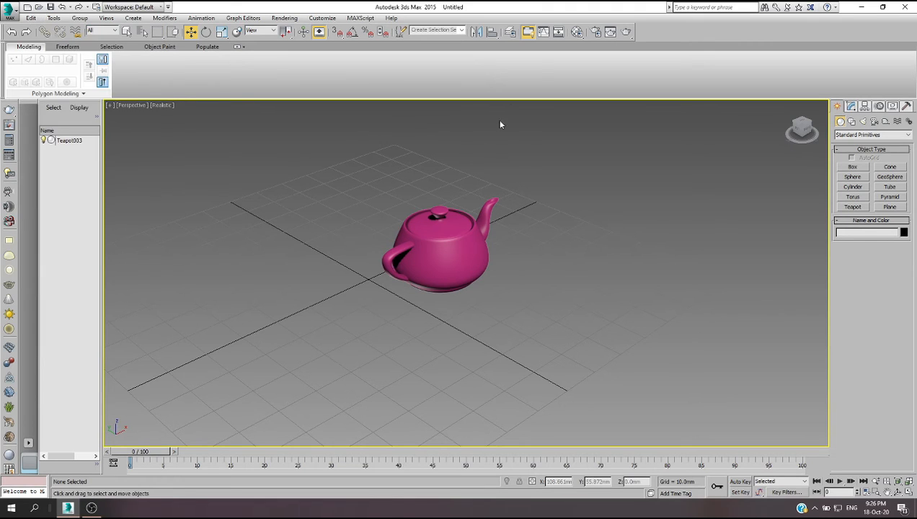
# Mirror the teapot about the X axis as a copy, with an offset of about 54.2 mm, and deselect it.
pyautogui.click(476, 33)
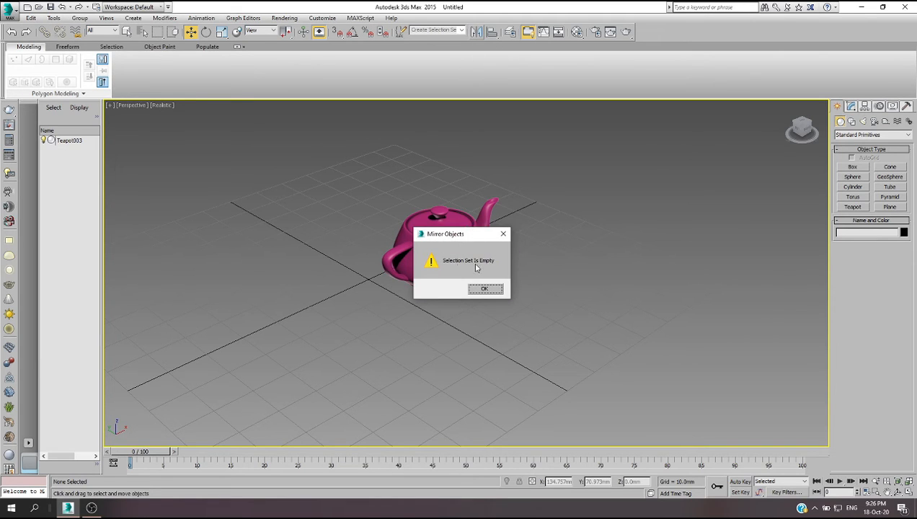
pyautogui.click(504, 237)
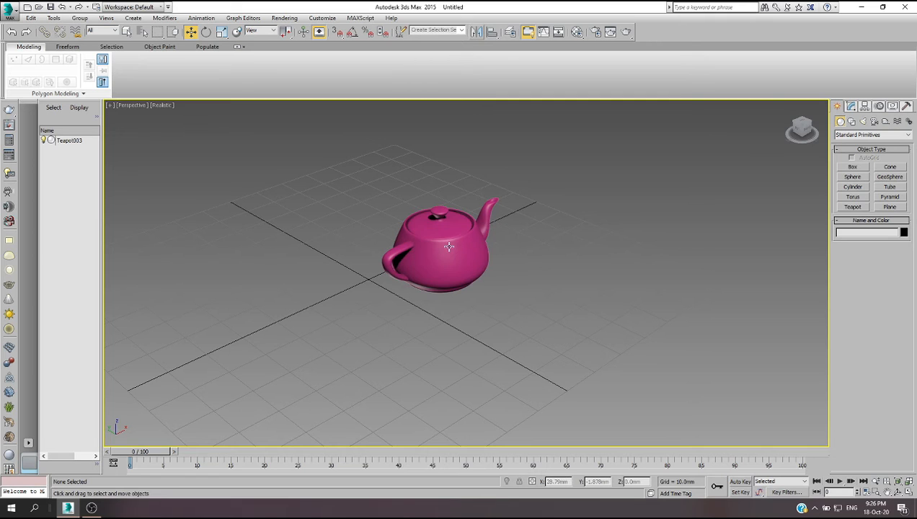
pyautogui.click(446, 246)
pyautogui.click(475, 33)
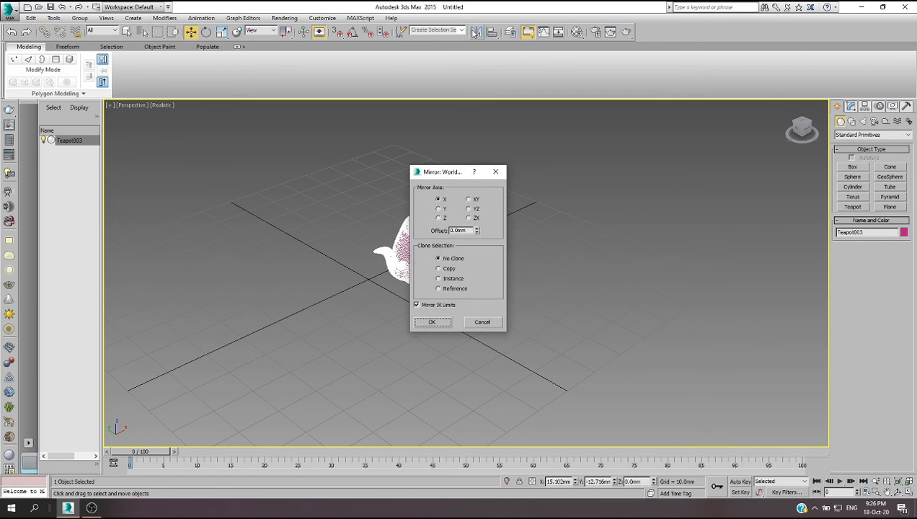
pyautogui.moveTo(457, 174); pyautogui.dragTo(670, 158)
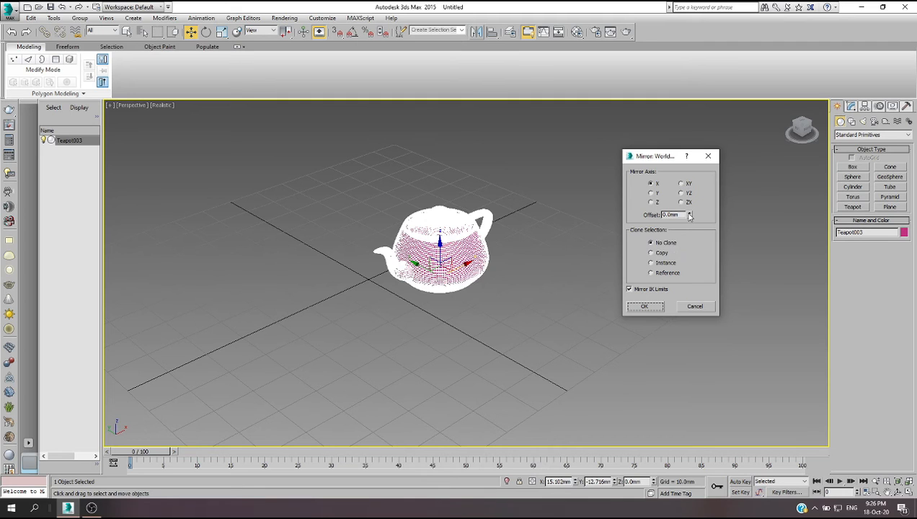
pyautogui.moveTo(690, 216); pyautogui.dragTo(695, 208)
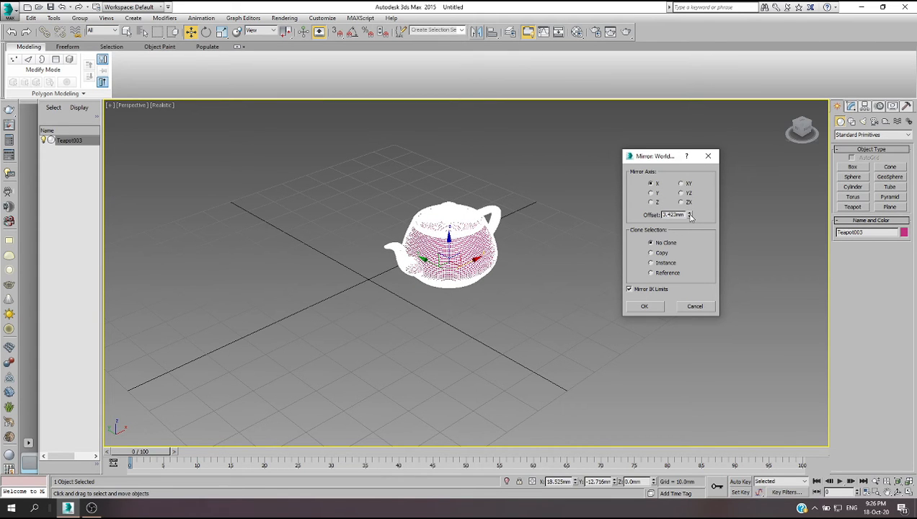
pyautogui.click(652, 253)
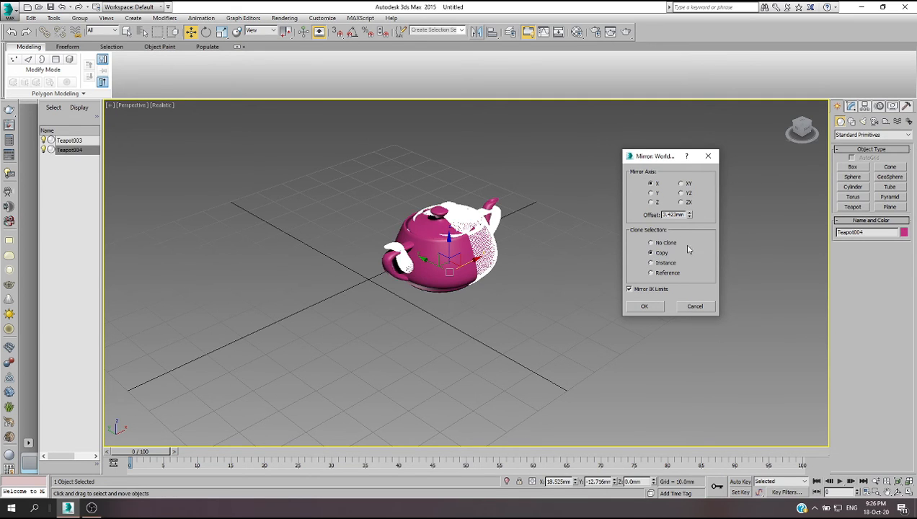
pyautogui.moveTo(689, 215); pyautogui.dragTo(688, 215)
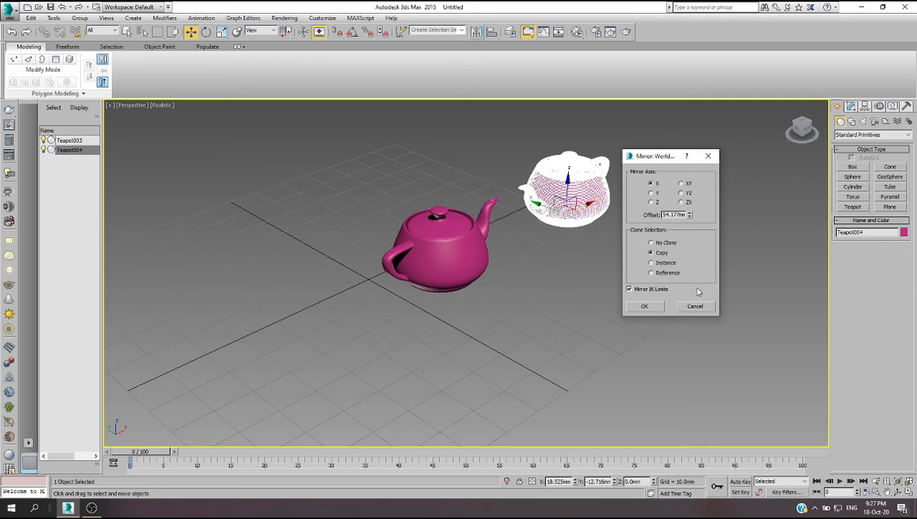
pyautogui.click(655, 311)
pyautogui.click(612, 340)
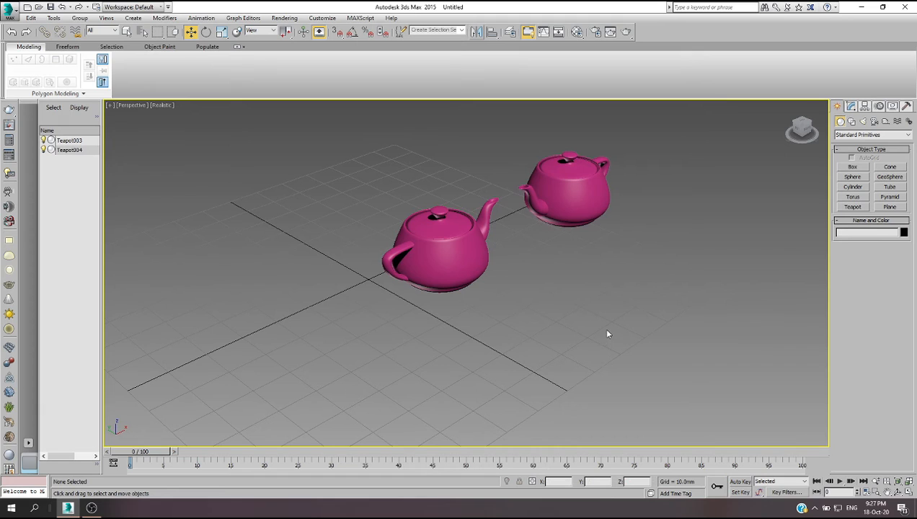
# Delete the X-mirrored teapot copy and select the remaining teapot.
pyautogui.click(573, 200)
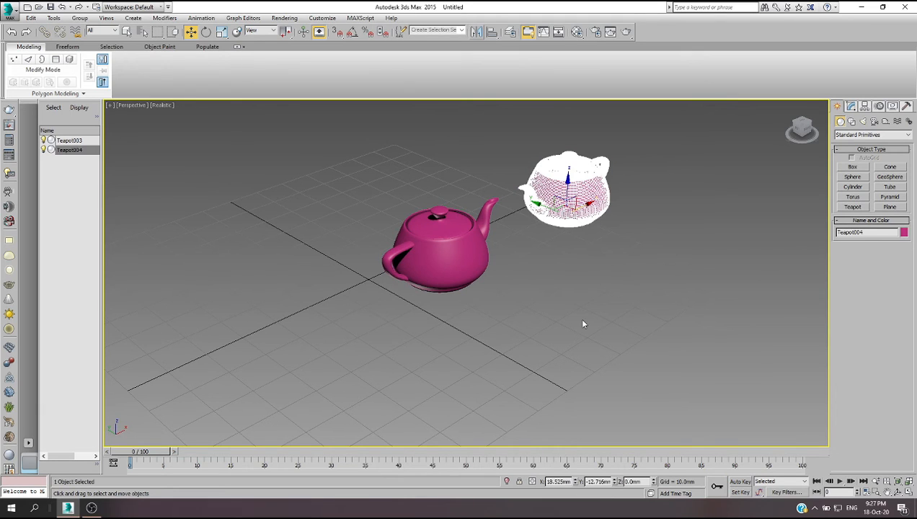
pyautogui.press('Delete')
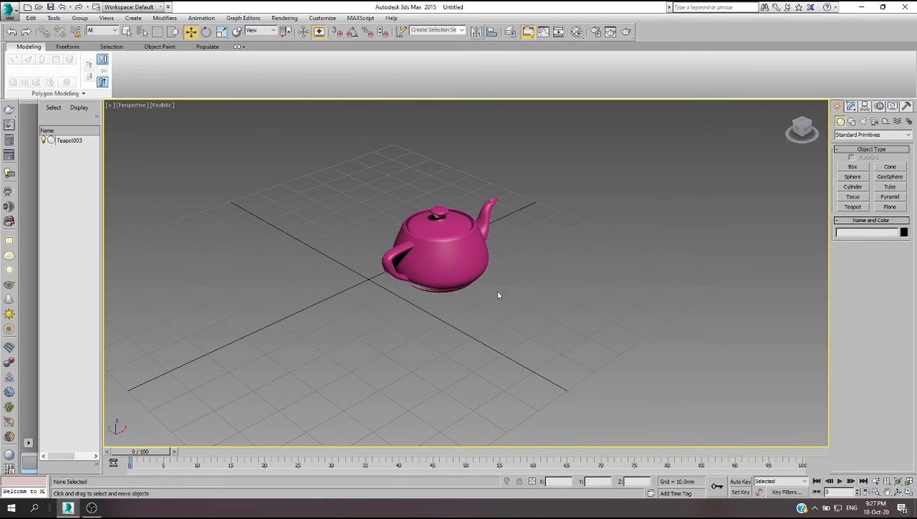
pyautogui.click(443, 253)
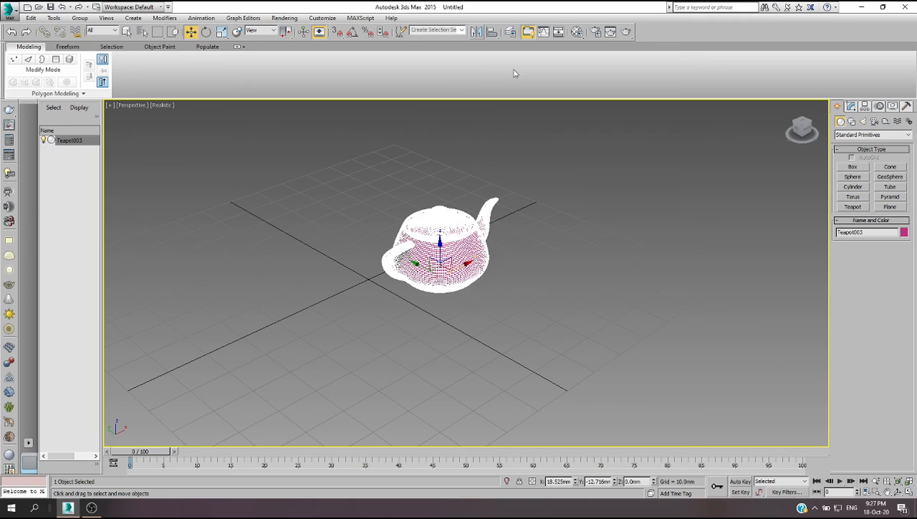
# Mirror the teapot about the Y axis as a copy, with an offset of about 42.3 mm, and deselect it.
pyautogui.click(477, 32)
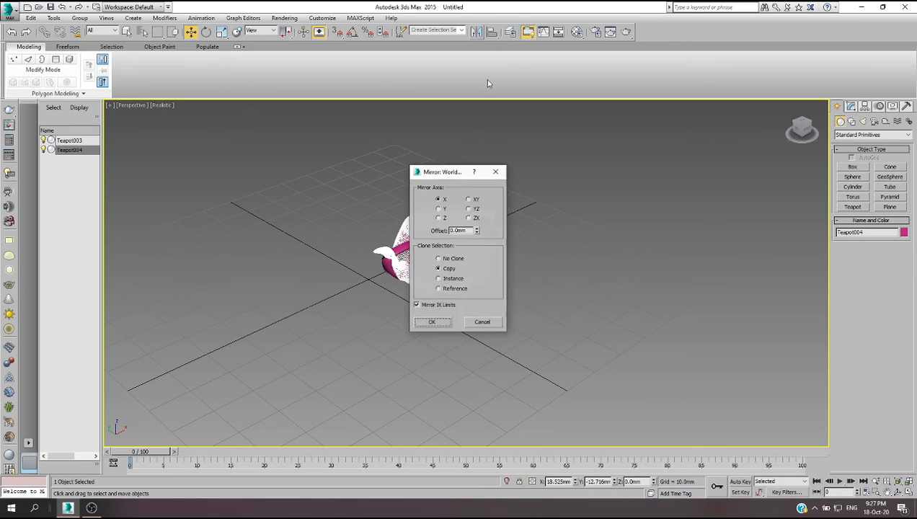
pyautogui.click(442, 209)
pyautogui.moveTo(444, 172); pyautogui.dragTo(690, 143)
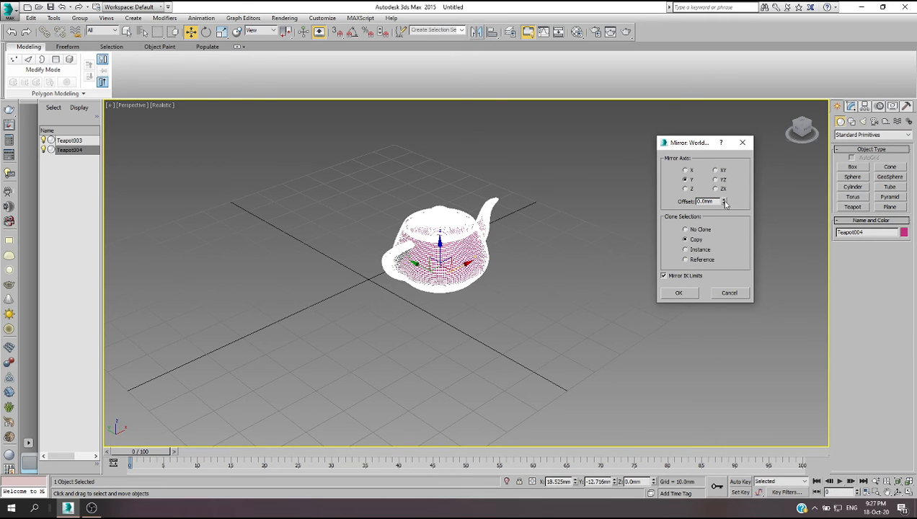
pyautogui.moveTo(725, 205); pyautogui.dragTo(718, 145)
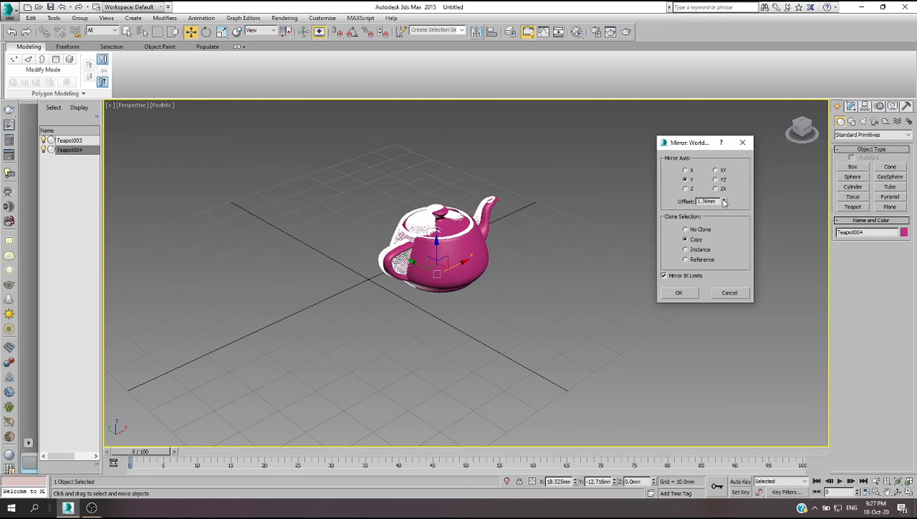
pyautogui.moveTo(725, 203); pyautogui.dragTo(720, 144)
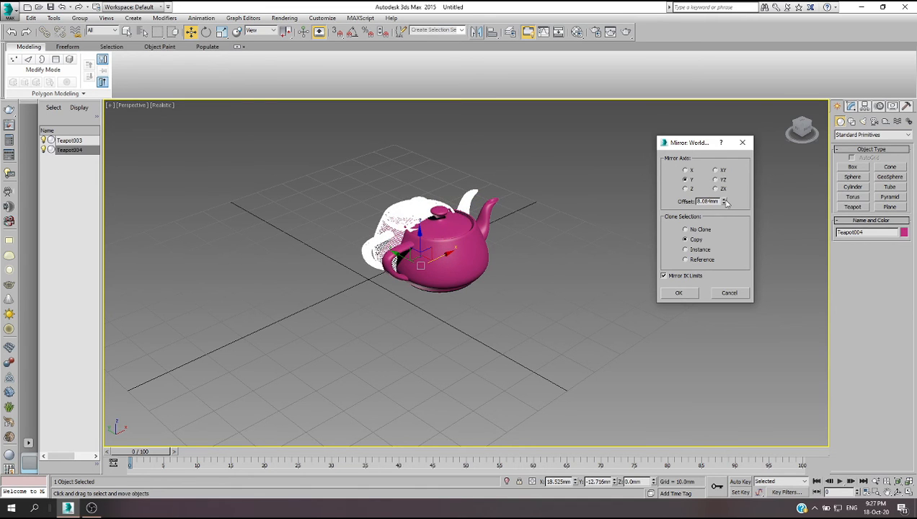
pyautogui.moveTo(724, 203); pyautogui.dragTo(727, 150)
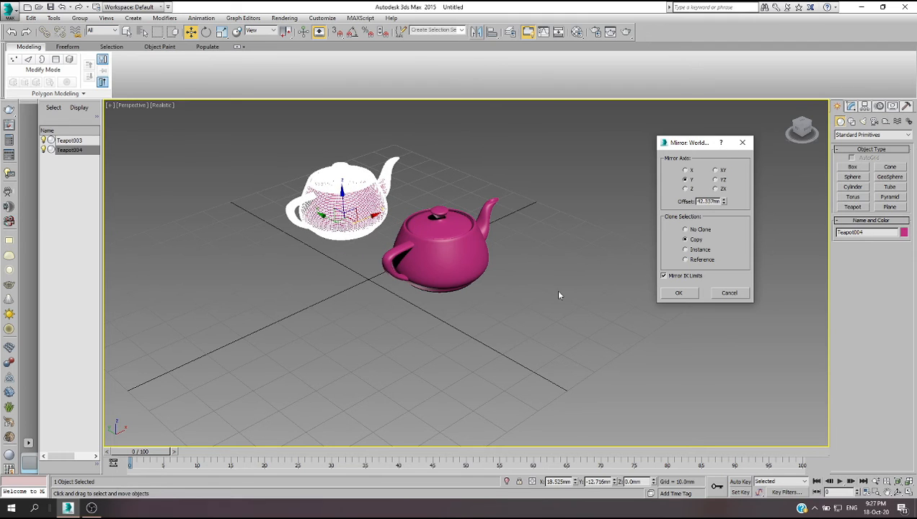
pyautogui.click(678, 293)
pyautogui.click(179, 326)
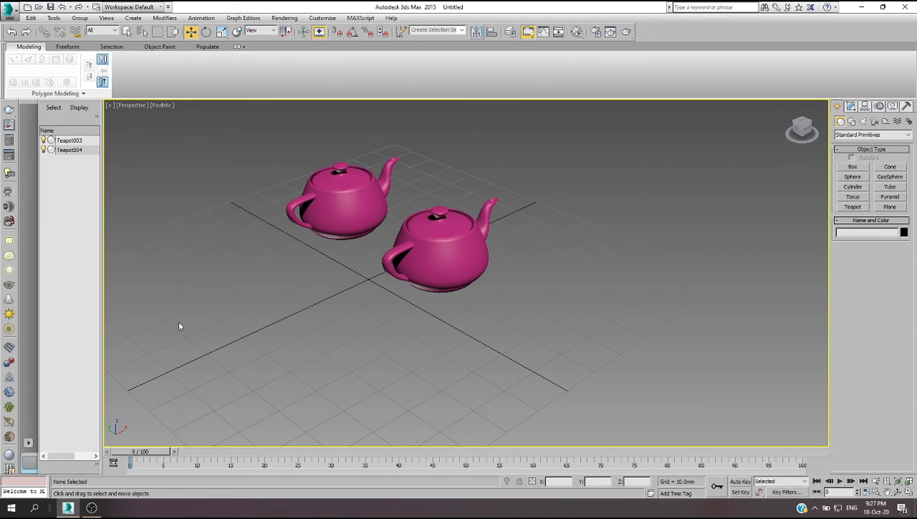
# Delete the Y-mirrored teapot copy and select the remaining teapot.
pyautogui.click(319, 211)
pyautogui.press('Delete')
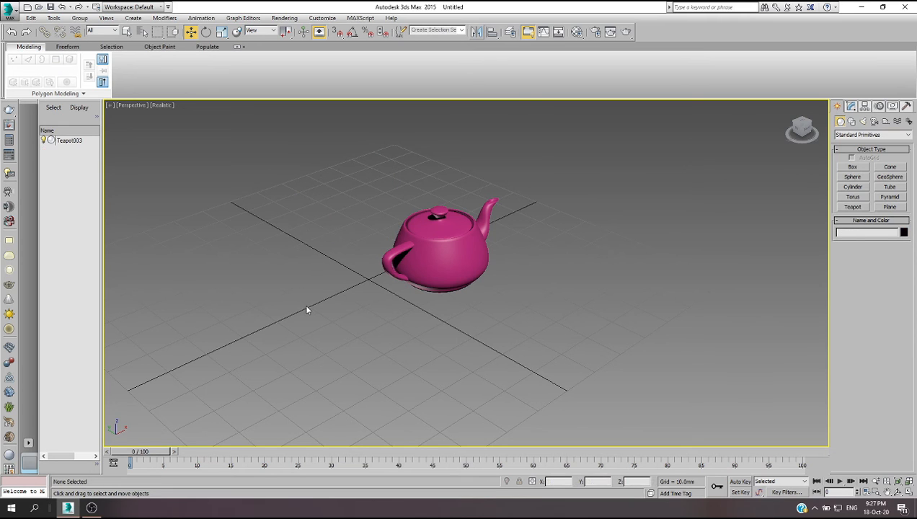
pyautogui.click(424, 261)
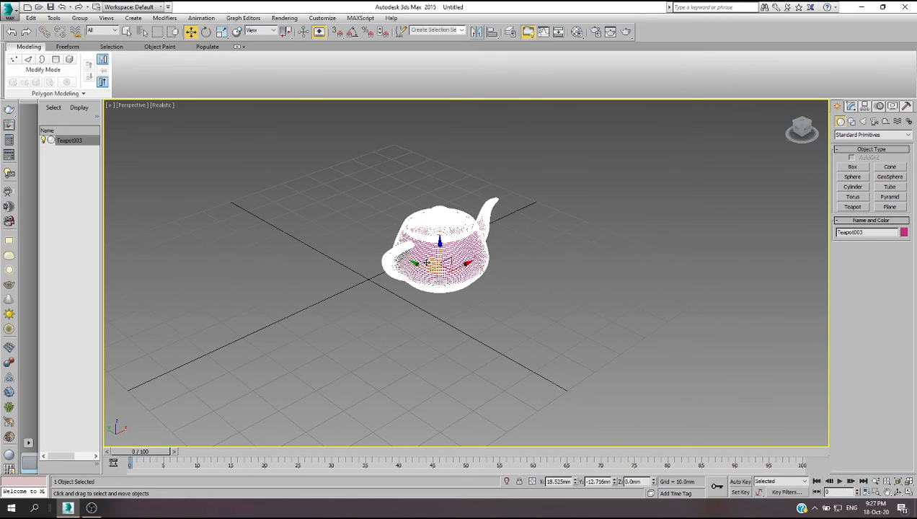
pyautogui.click(477, 32)
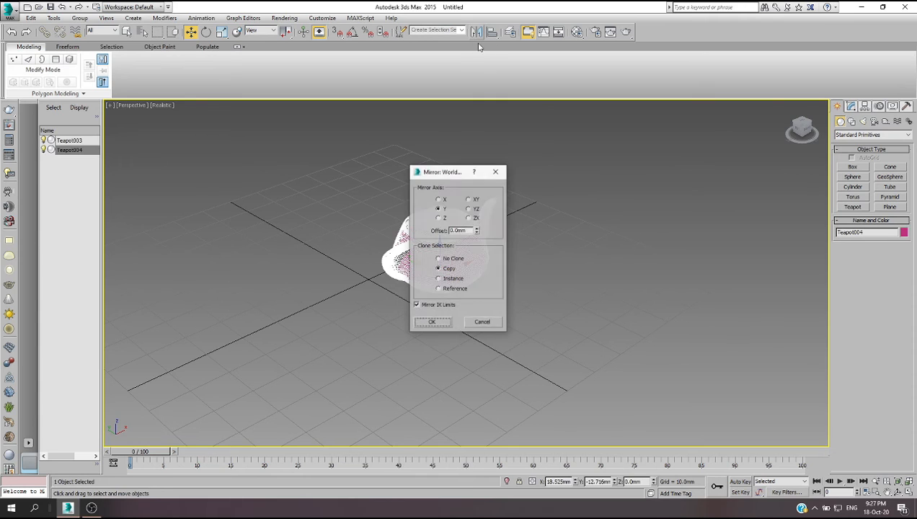
pyautogui.click(438, 218)
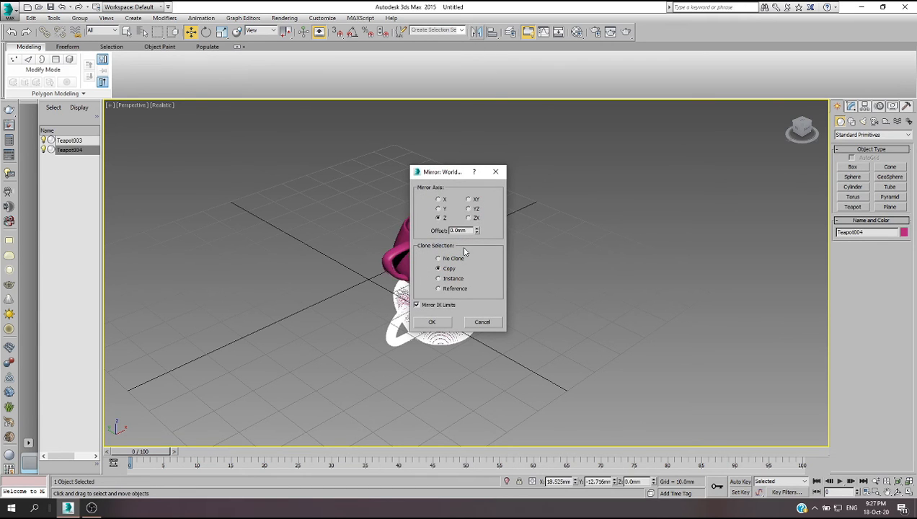
pyautogui.moveTo(454, 175); pyautogui.dragTo(637, 158)
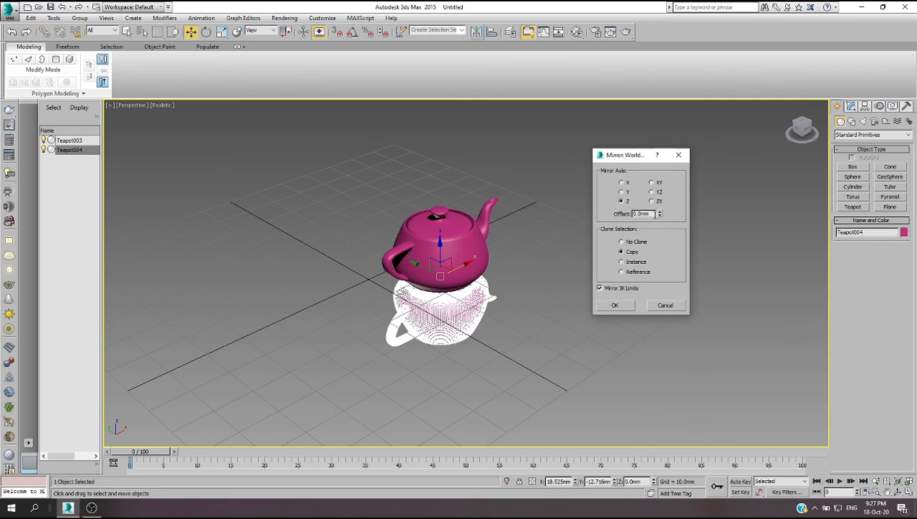
pyautogui.moveTo(660, 215); pyautogui.dragTo(654, 155)
pyautogui.moveTo(660, 214); pyautogui.dragTo(659, 130)
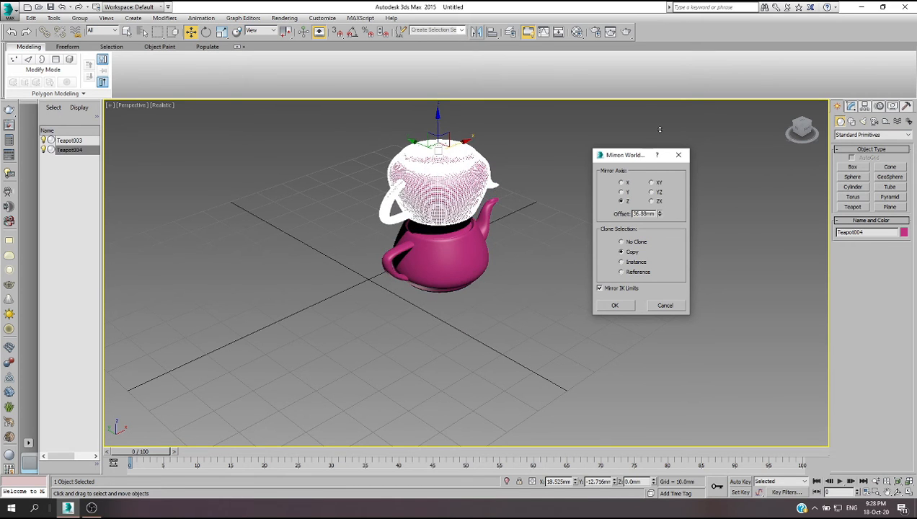
pyautogui.moveTo(660, 214); pyautogui.dragTo(658, 193)
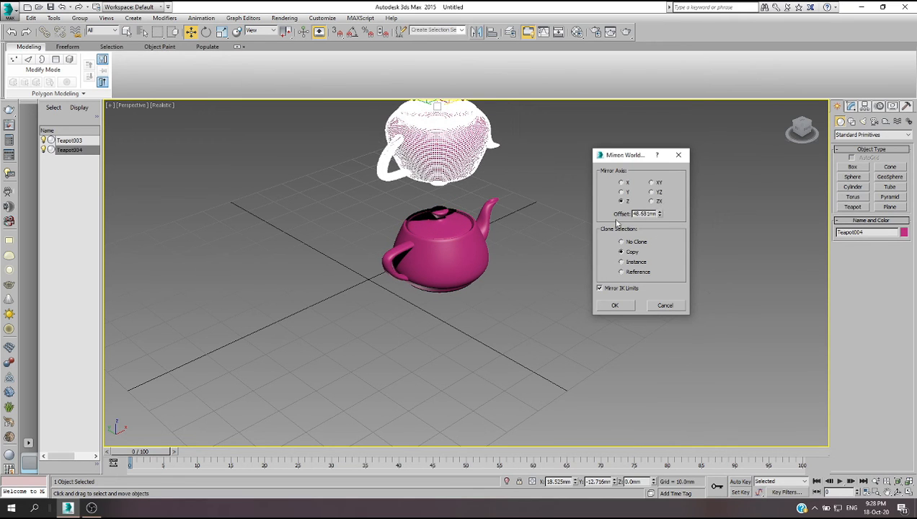
pyautogui.click(664, 306)
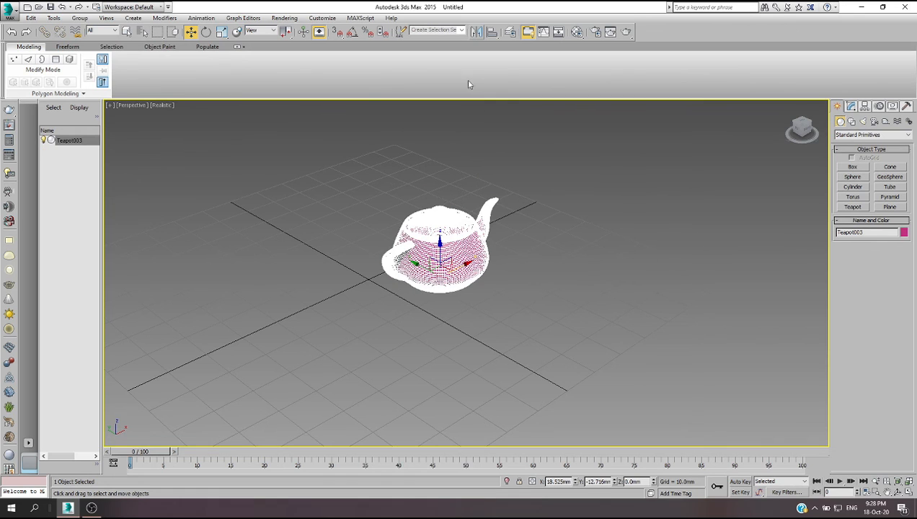
# Set up a mirrored copy of the selected teapot about the Z axis, with an offset of about 1.47 mm.
pyautogui.click(477, 31)
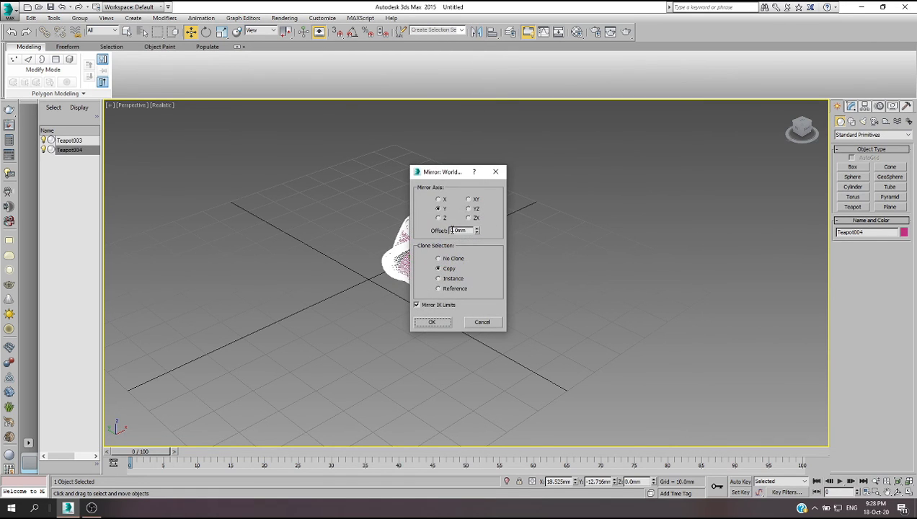
pyautogui.moveTo(471, 230); pyautogui.dragTo(459, 231)
pyautogui.write('1')
pyautogui.moveTo(455, 177); pyautogui.dragTo(600, 167)
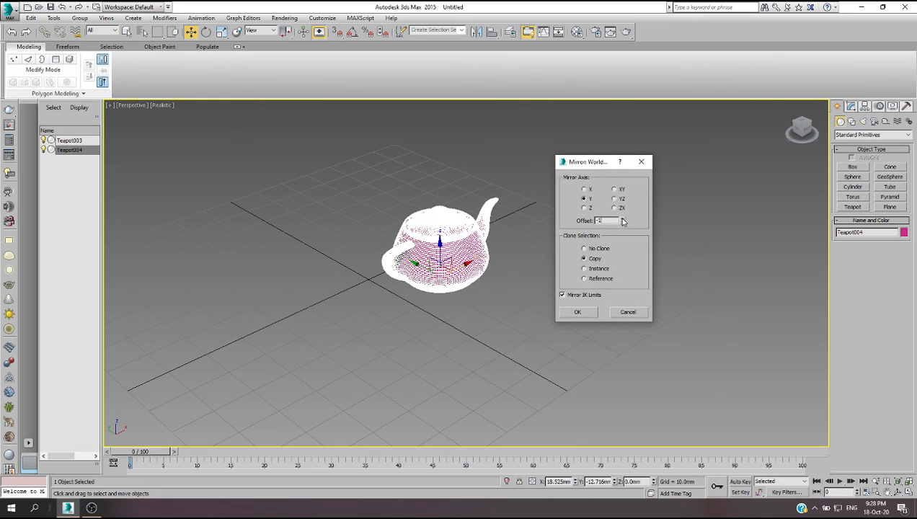
pyautogui.moveTo(623, 222); pyautogui.dragTo(626, 146)
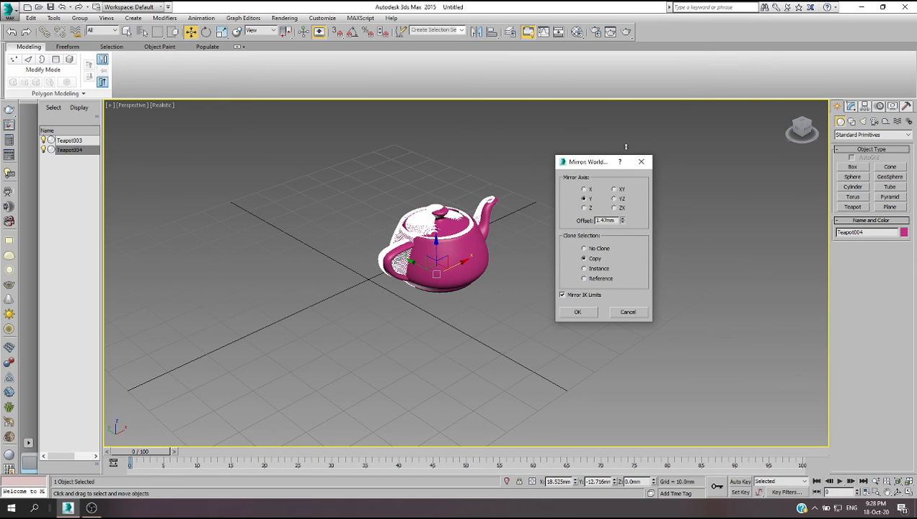
pyautogui.click(588, 208)
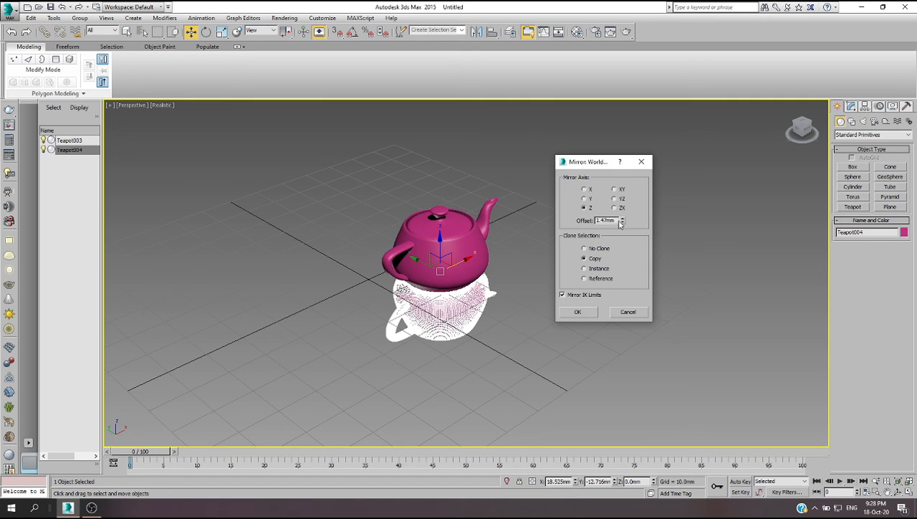
# Set the Z mirror offset to about -20.8 mm, create the copy below the original teapot, and deselect it.
pyautogui.moveTo(620, 224); pyautogui.dragTo(628, 310)
pyautogui.moveTo(623, 222); pyautogui.dragTo(617, 161)
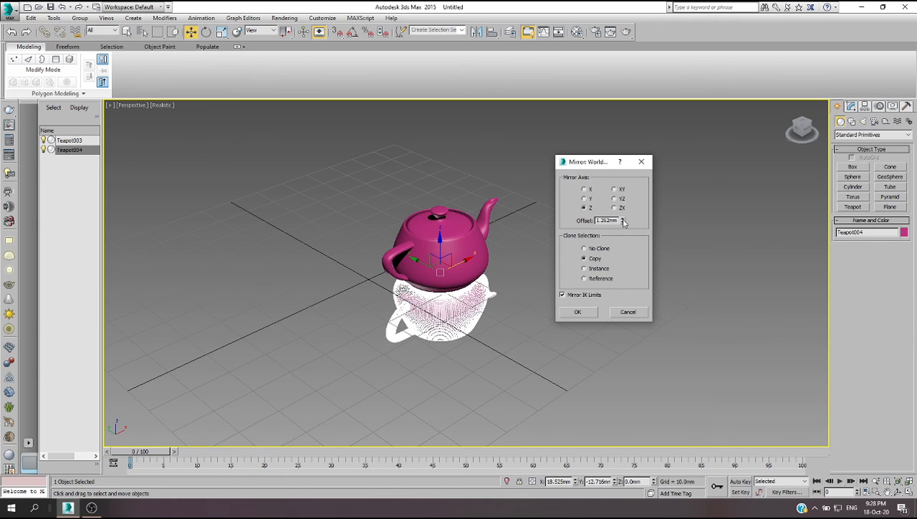
pyautogui.moveTo(624, 223); pyautogui.dragTo(617, 162)
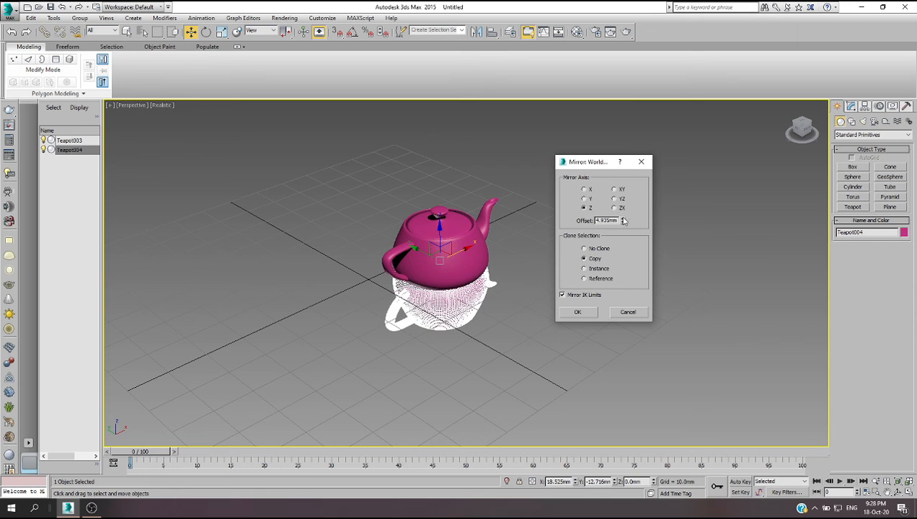
pyautogui.moveTo(624, 221); pyautogui.dragTo(623, 93)
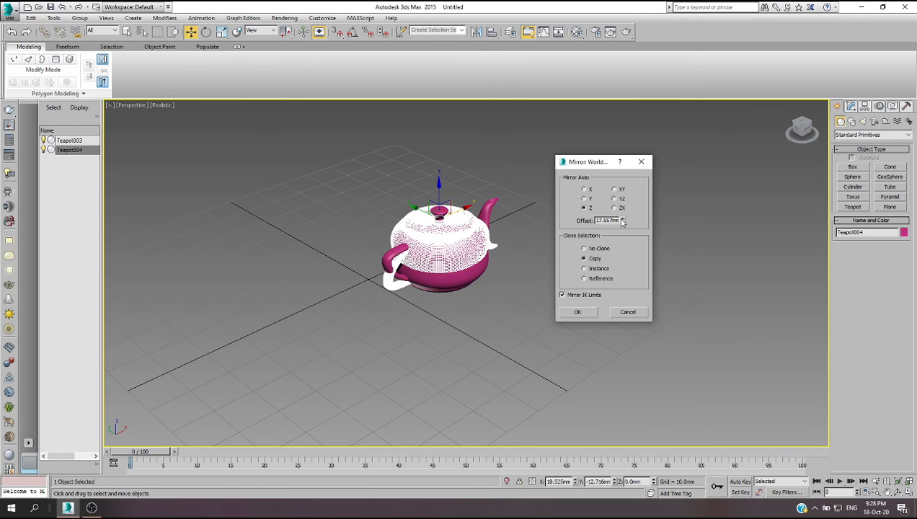
pyautogui.moveTo(623, 222); pyautogui.dragTo(633, 136)
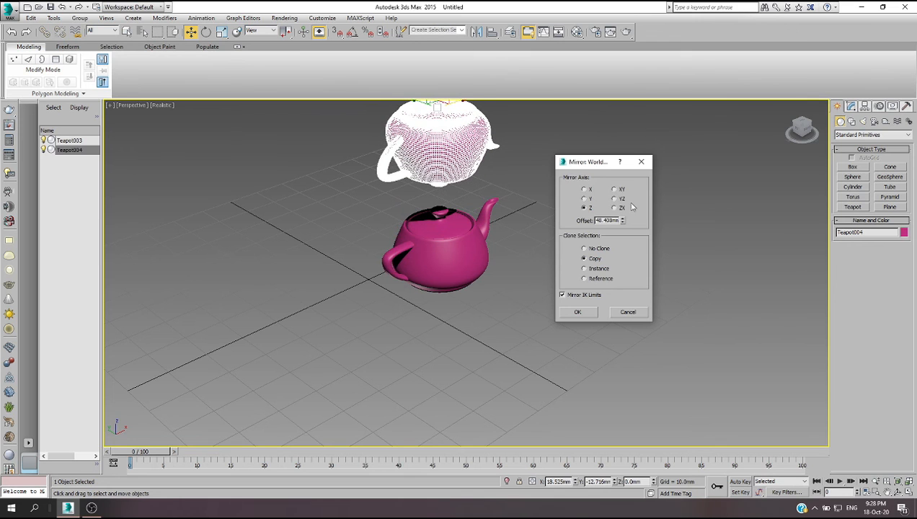
pyautogui.moveTo(624, 220); pyautogui.dragTo(635, 289)
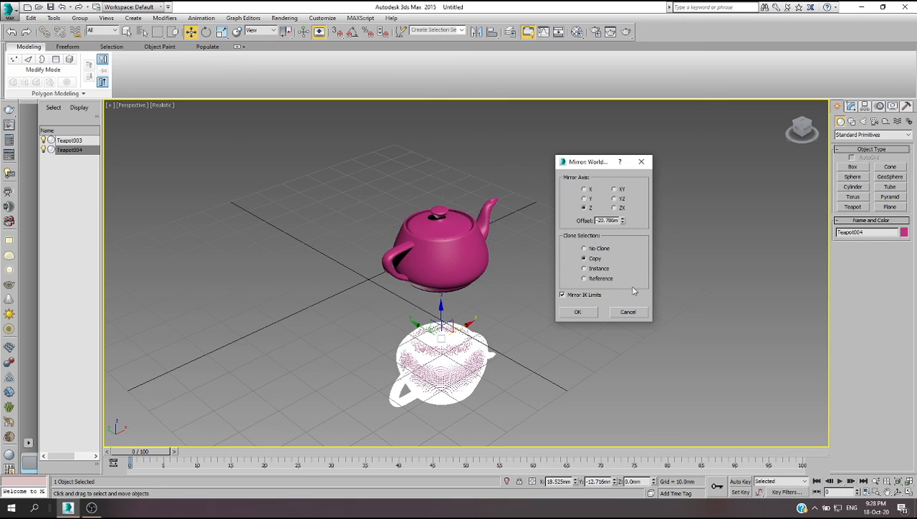
pyautogui.click(578, 312)
pyautogui.click(565, 346)
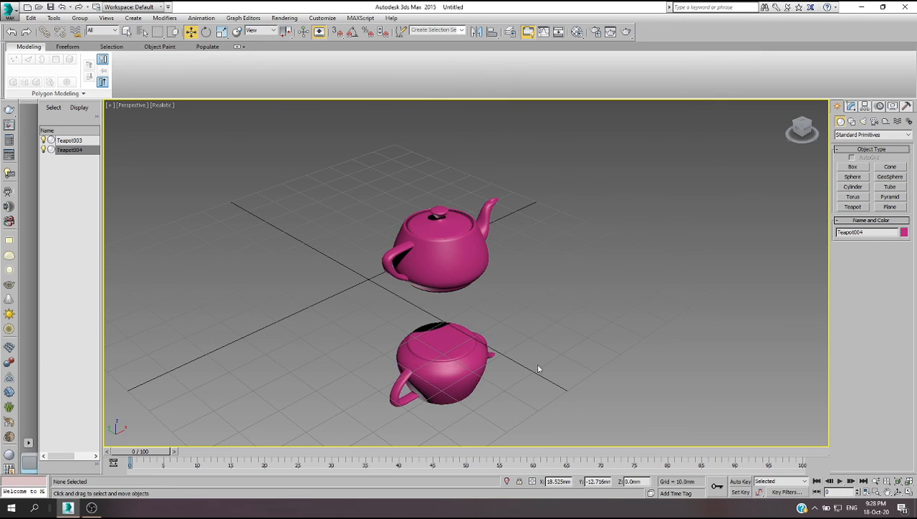
# Delete the Z-mirrored teapot copy below the original and select the remaining teapot.
pyautogui.click(453, 380)
pyautogui.press('Delete')
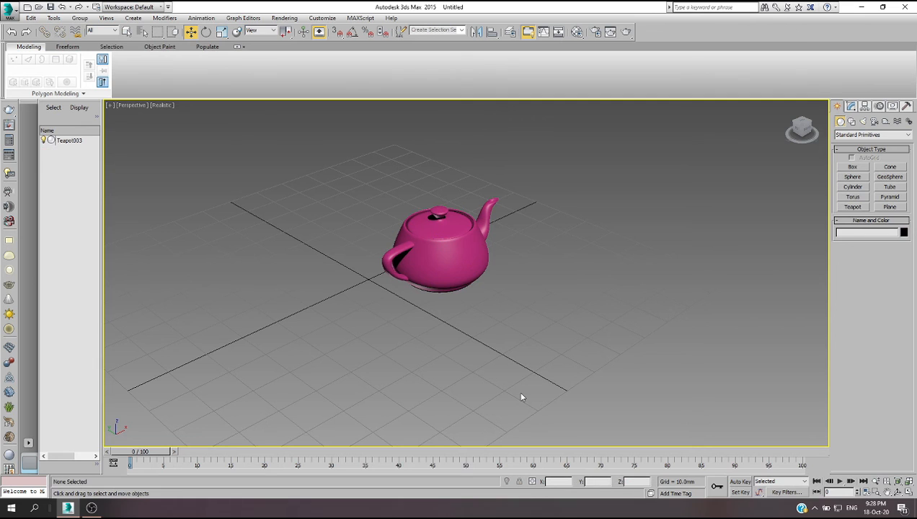
pyautogui.click(428, 228)
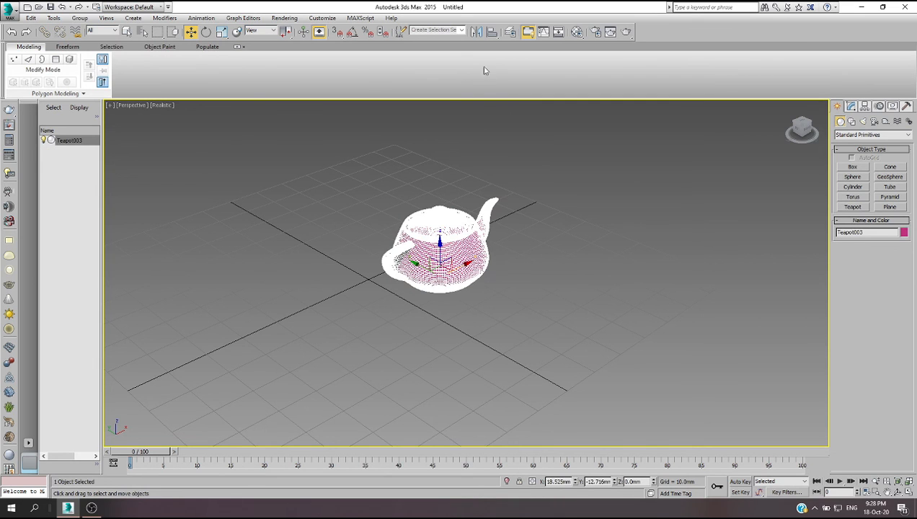
# Set up a mirrored copy of the selected teapot about the XY axes, with an offset of about 41.3 mm.
pyautogui.click(476, 32)
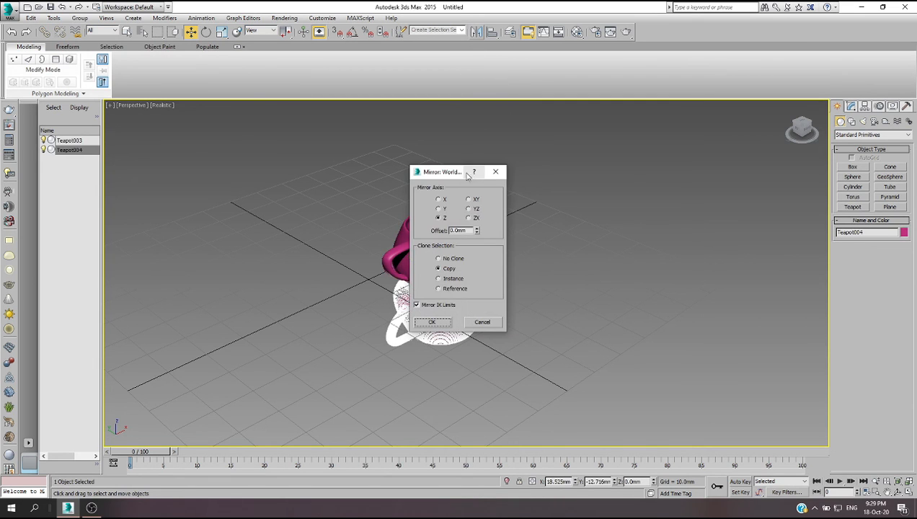
pyautogui.moveTo(450, 172); pyautogui.dragTo(619, 160)
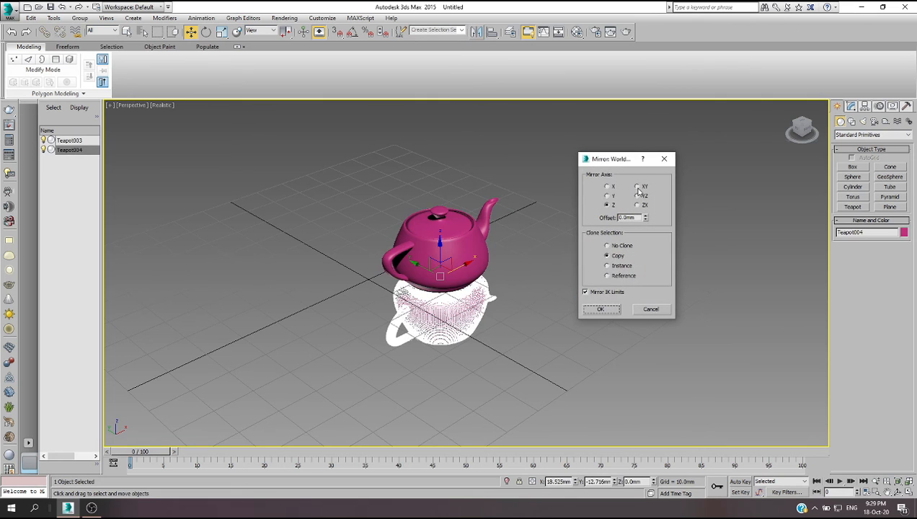
pyautogui.click(637, 187)
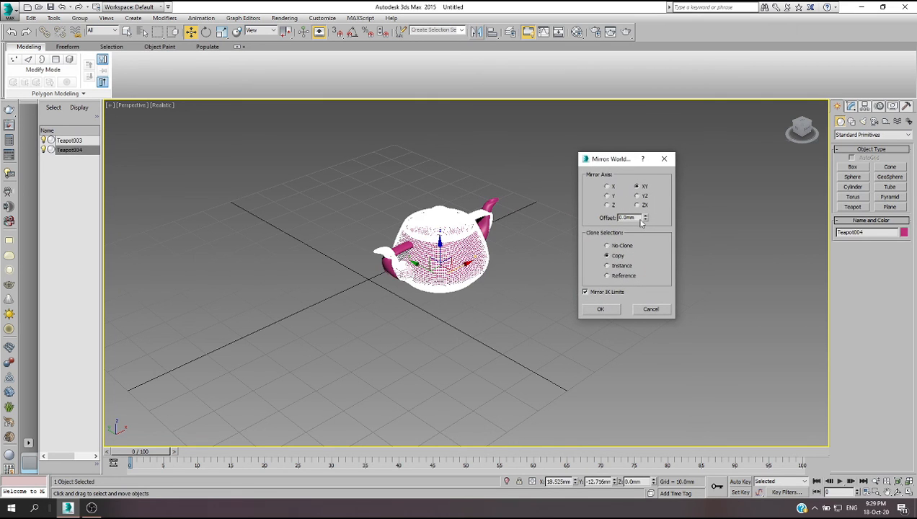
pyautogui.moveTo(645, 219); pyautogui.dragTo(642, 174)
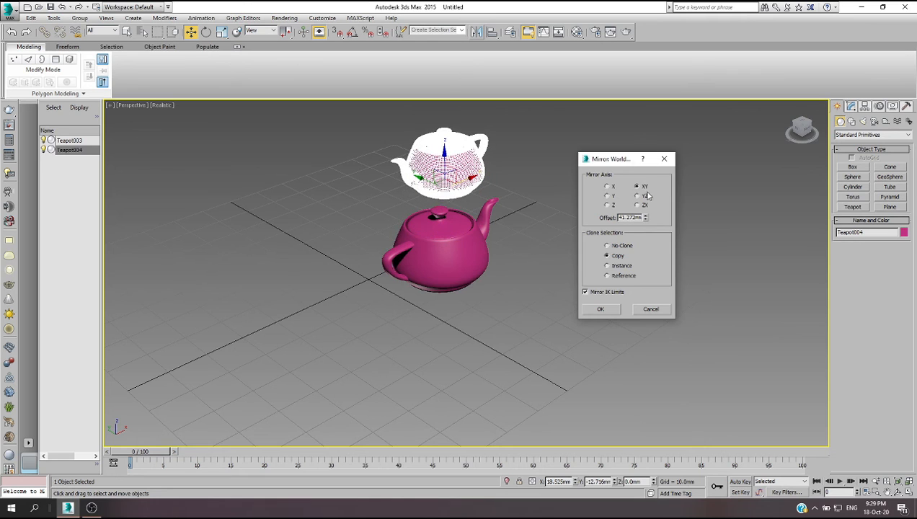
# Preview the YZ and ZX mirror axes, return to XY to create the copy behind the original teapot, and deselect it.
pyautogui.click(638, 195)
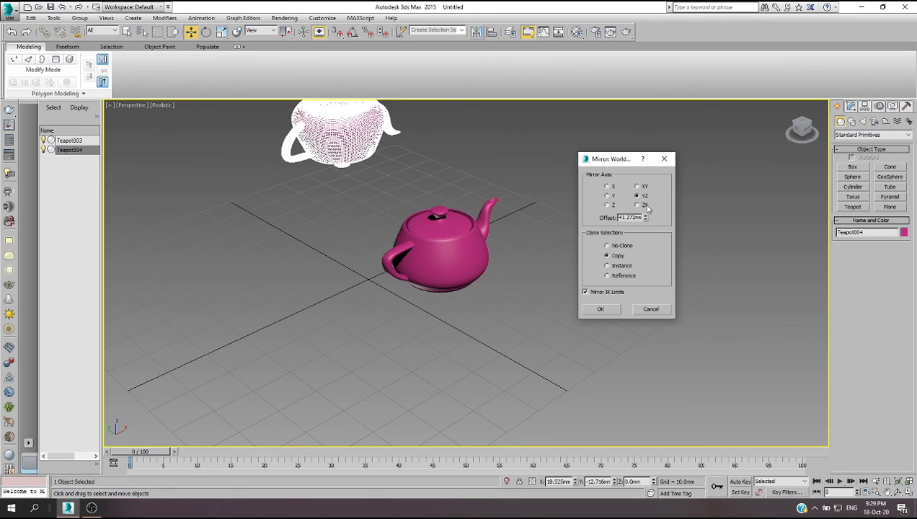
pyautogui.click(644, 206)
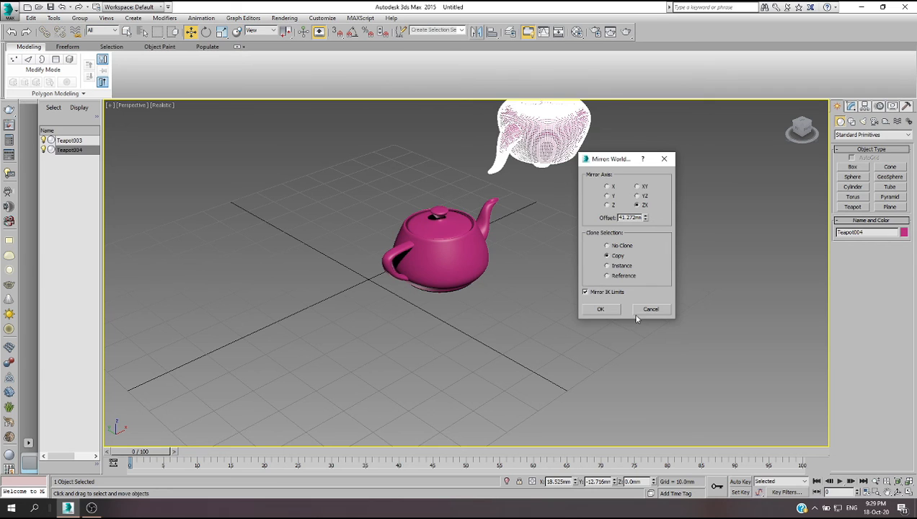
pyautogui.click(636, 188)
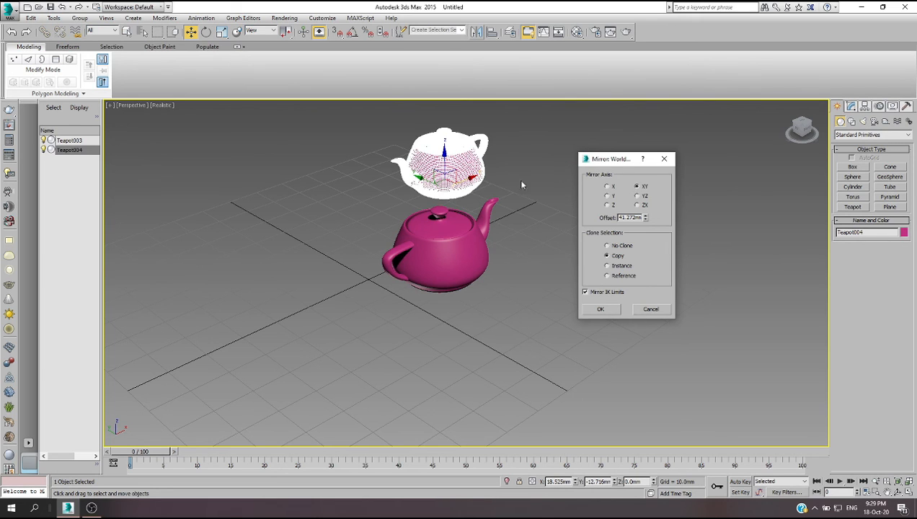
pyautogui.click(598, 311)
pyautogui.click(518, 344)
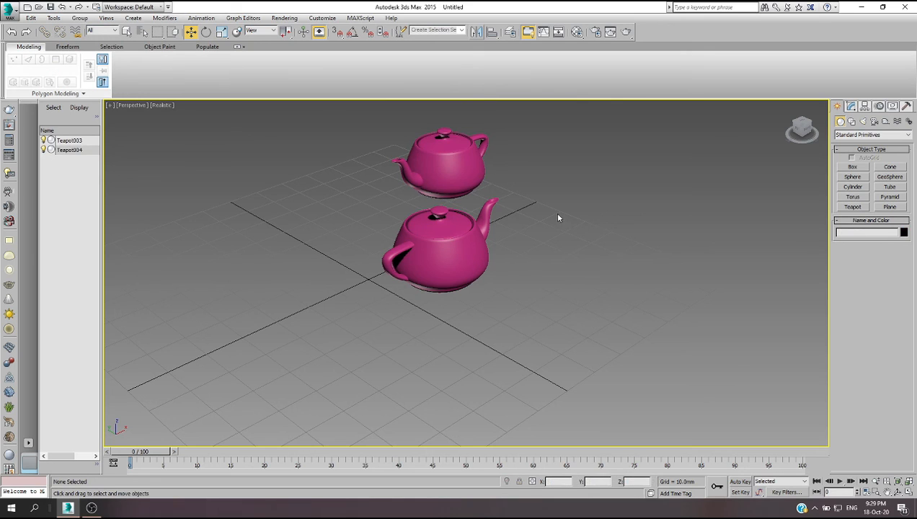